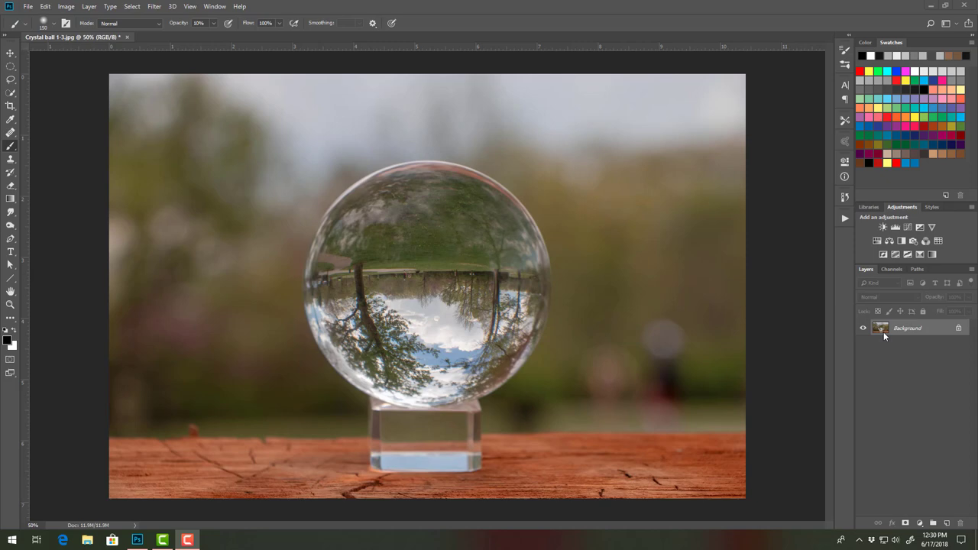
# Duplicate the Background layer into a new Layer 1 with Ctrl+J
pyautogui.click(973, 271)
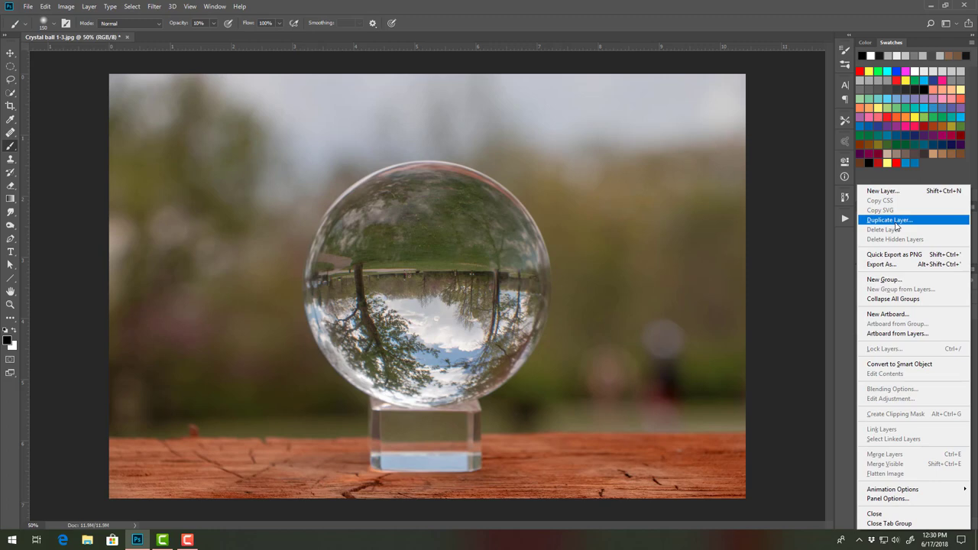
pyautogui.click(802, 258)
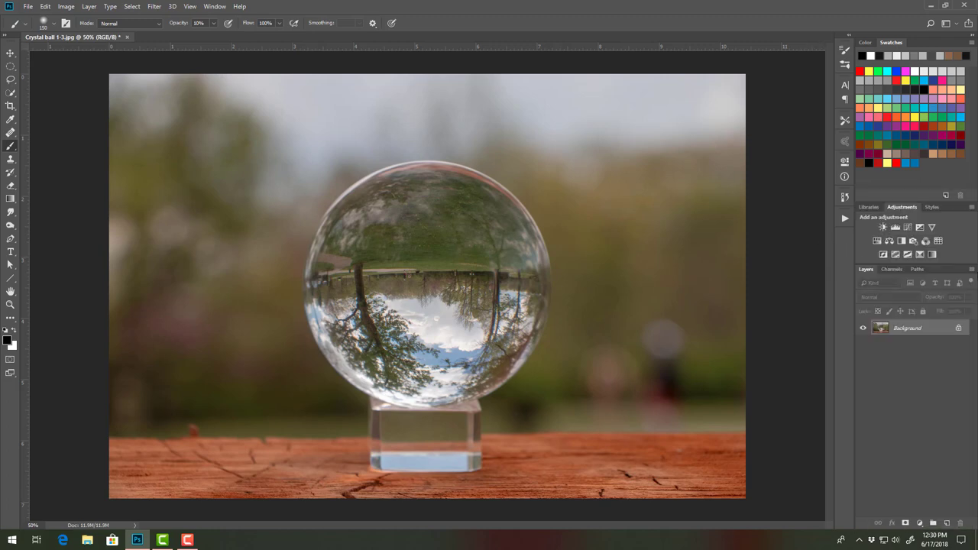
pyautogui.click(972, 272)
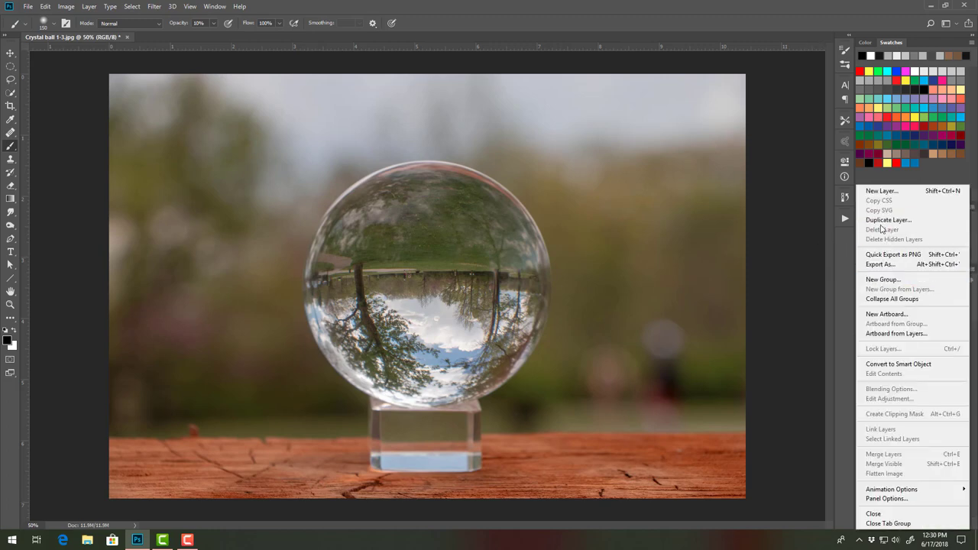
pyautogui.click(793, 272)
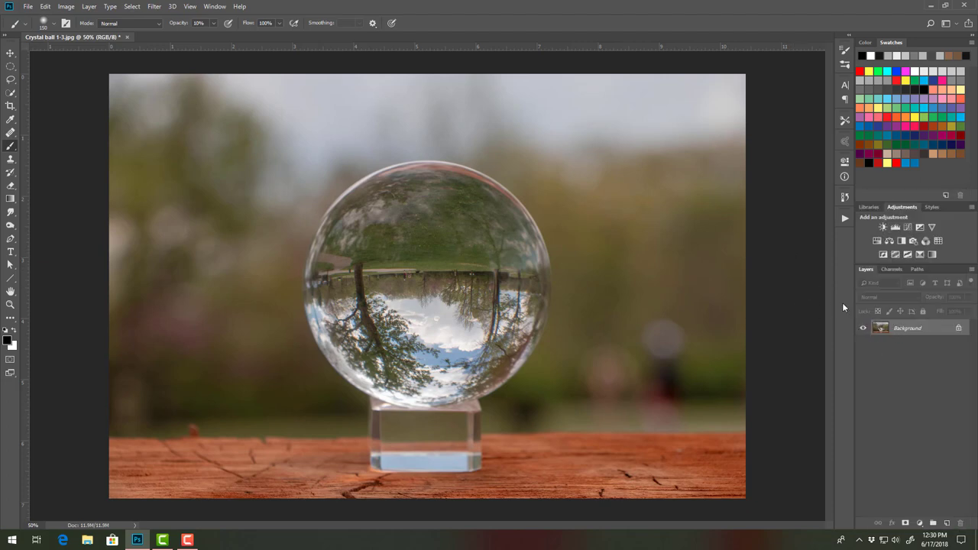
pyautogui.hotkey('ctrl', 'j')
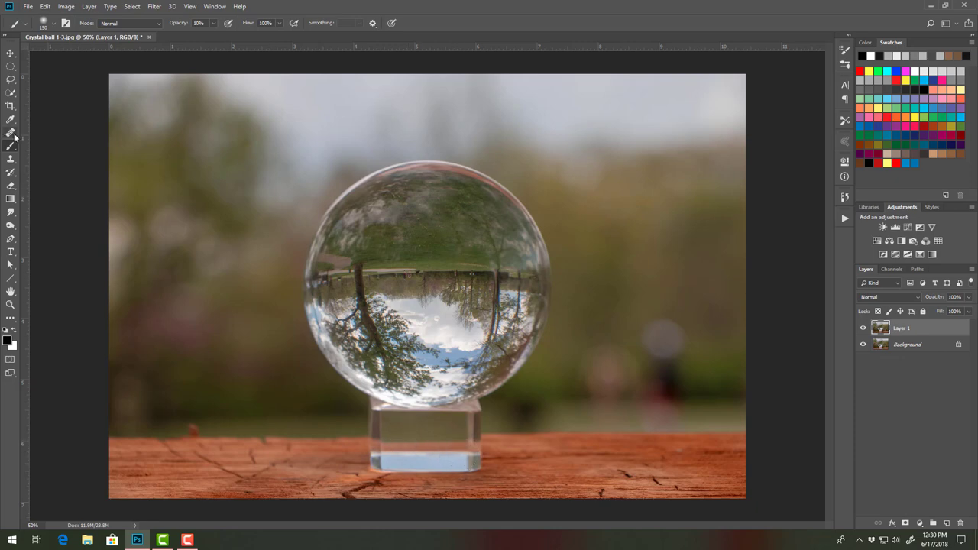
# Clone Stamp wood texture sampled from the table over the glass stand with an enlarged brush
pyautogui.click(11, 159)
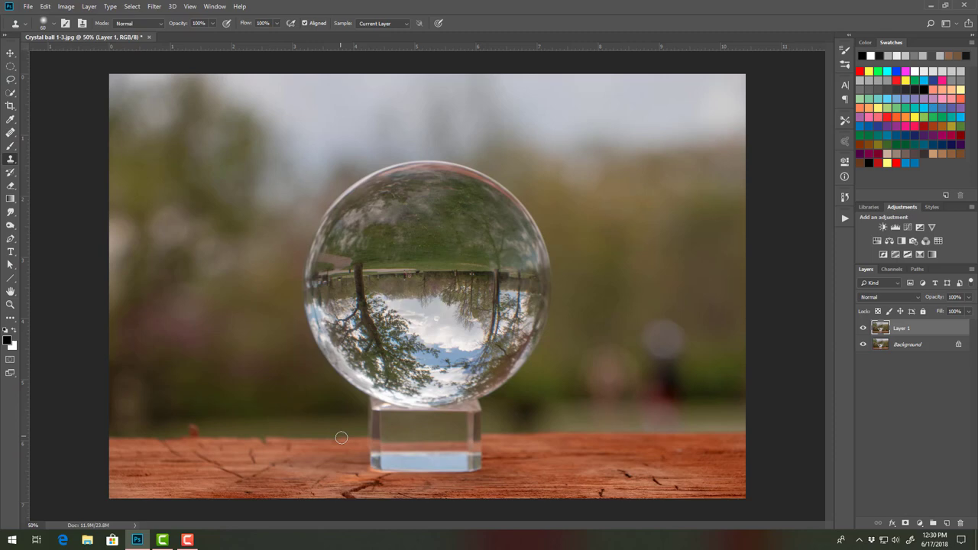
pyautogui.press(']')
pyautogui.press(']')
pyautogui.press(']')
pyautogui.press(']')
pyautogui.keyDown('alt'); pyautogui.click(279, 445); pyautogui.keyUp('alt')
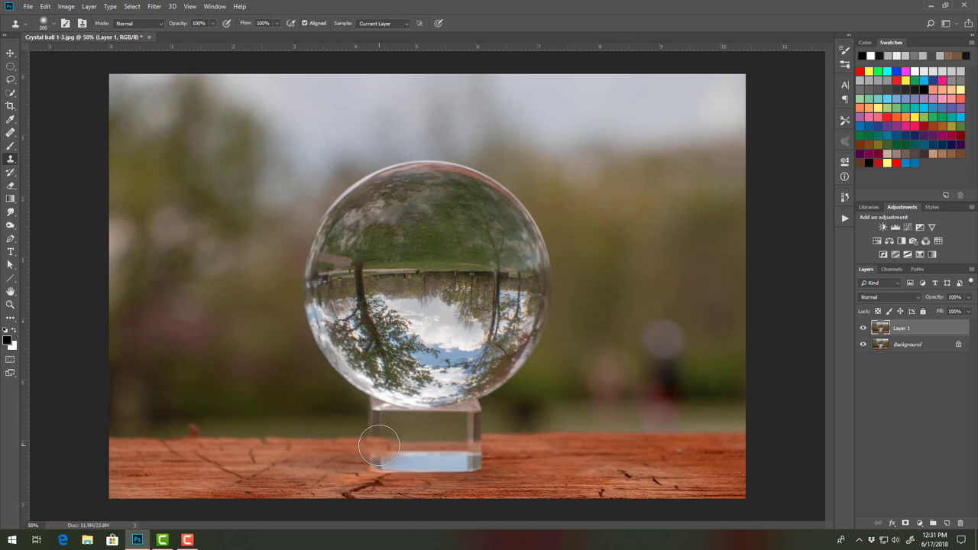
pyautogui.moveTo(379, 445)
pyautogui.mouseDown()
pyautogui.moveTo(470, 448)
pyautogui.moveTo(464, 456)
pyautogui.moveTo(379, 463)
pyautogui.moveTo(471, 462)
pyautogui.moveTo(450, 463)
pyautogui.moveTo(433, 507)
pyautogui.moveTo(304, 513)
pyautogui.moveTo(309, 478)
pyautogui.moveTo(333, 462)
pyautogui.moveTo(407, 483)
pyautogui.moveTo(435, 506)
pyautogui.moveTo(370, 436)
pyautogui.moveTo(484, 424)
pyautogui.moveTo(433, 433)
pyautogui.moveTo(386, 424)
pyautogui.moveTo(445, 454)
pyautogui.moveTo(347, 427)
pyautogui.moveTo(384, 430)
pyautogui.moveTo(372, 426)
pyautogui.moveTo(377, 414)
pyautogui.moveTo(490, 409)
pyautogui.moveTo(383, 418)
pyautogui.mouseUp()
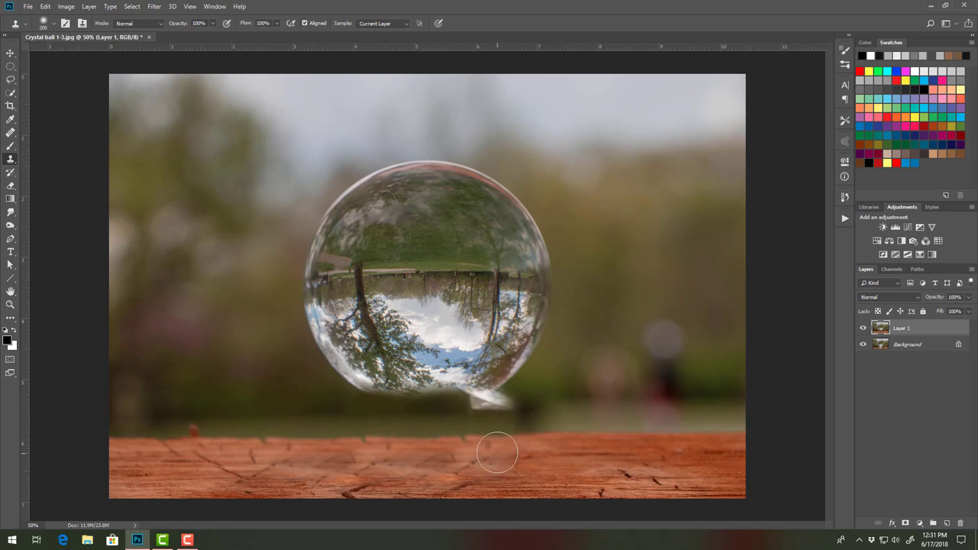
pyautogui.moveTo(470, 415)
pyautogui.mouseDown()
pyautogui.moveTo(516, 401)
pyautogui.moveTo(460, 425)
pyautogui.moveTo(511, 403)
pyautogui.moveTo(468, 420)
pyautogui.mouseUp()
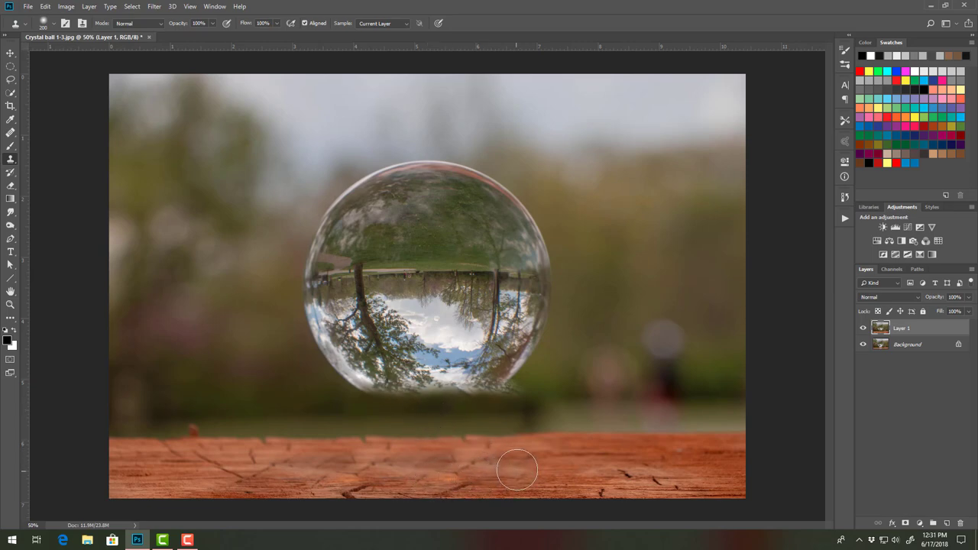
# Smooth the cloned wood on the table top with the Healing Brush
pyautogui.click(10, 133)
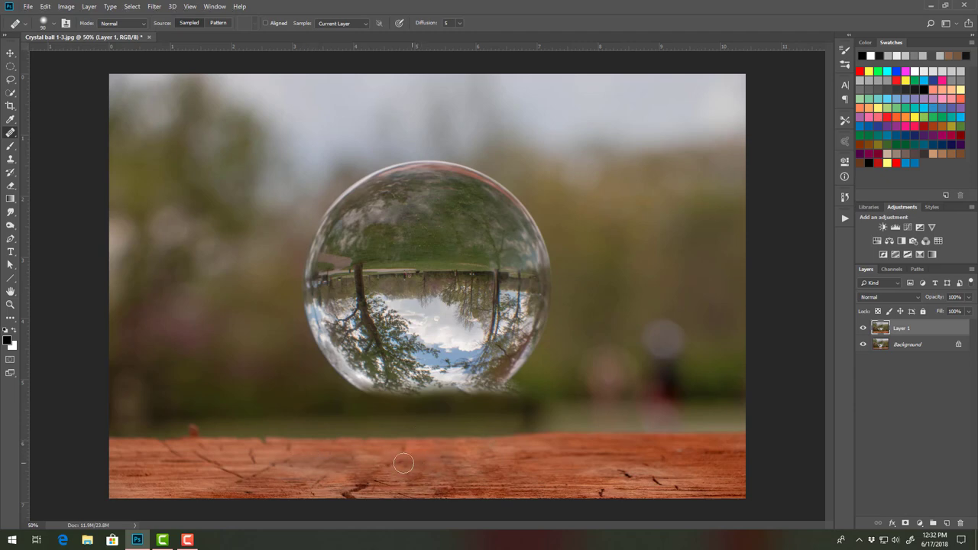
pyautogui.moveTo(403, 463); pyautogui.dragTo(458, 464)
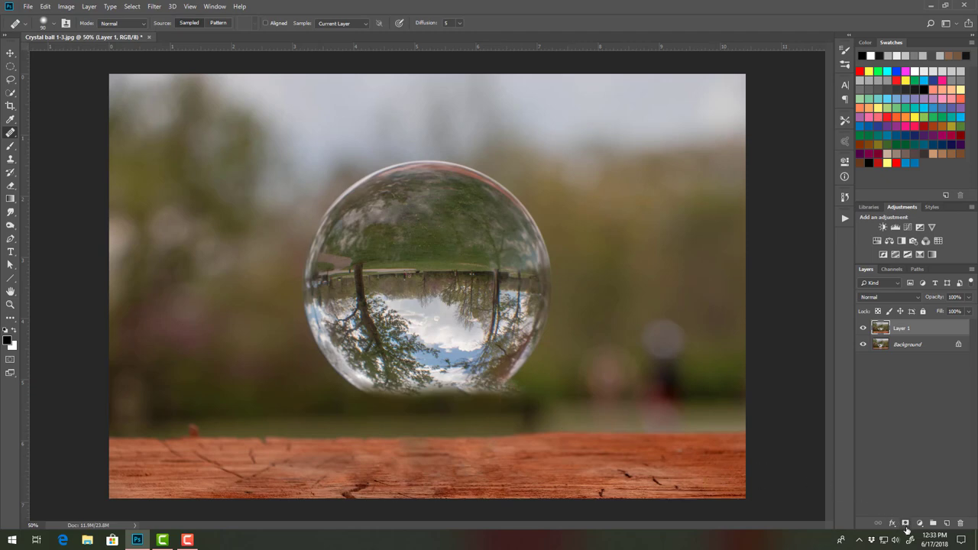
# Mask Layer 1 and paint black with a 69%-hardness brush to reveal the ball's rounded bottom
pyautogui.click(906, 525)
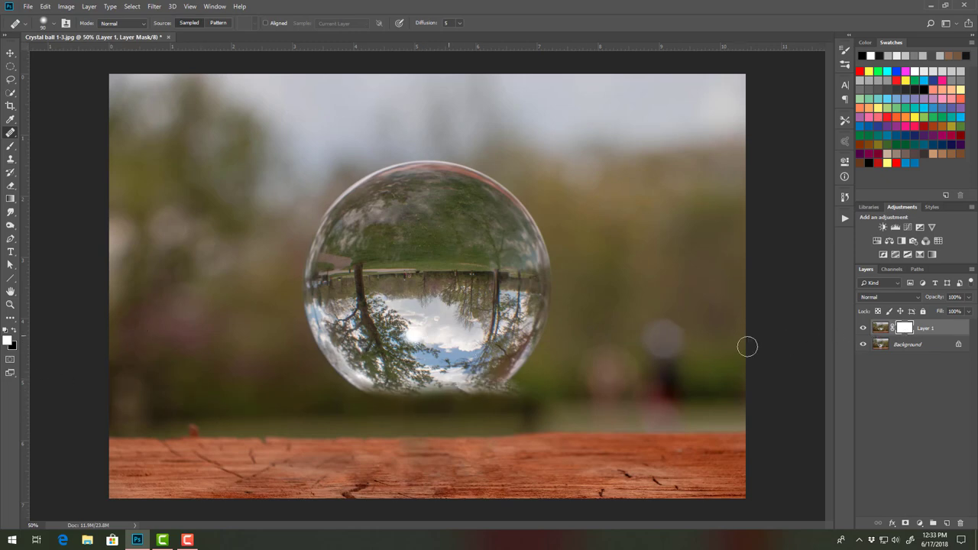
pyautogui.click(14, 331)
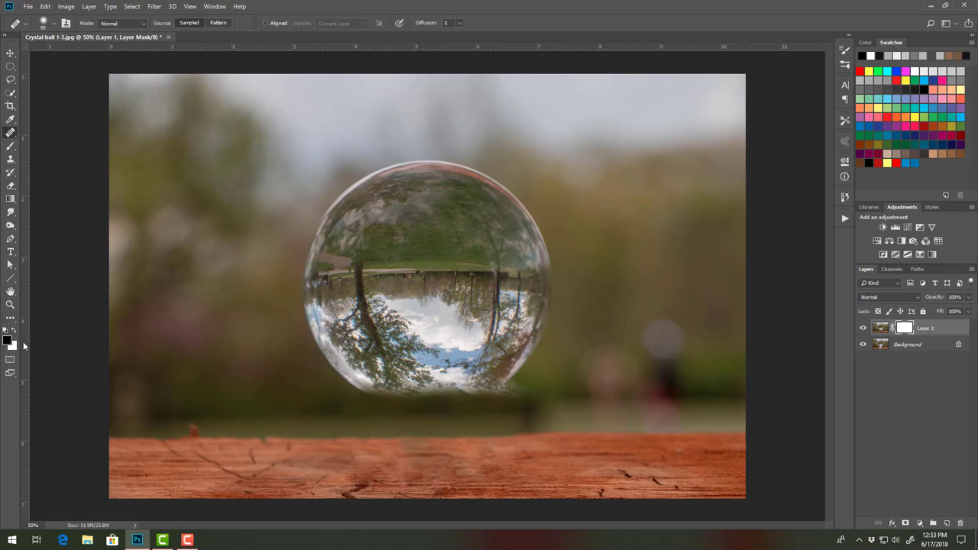
pyautogui.click(11, 147)
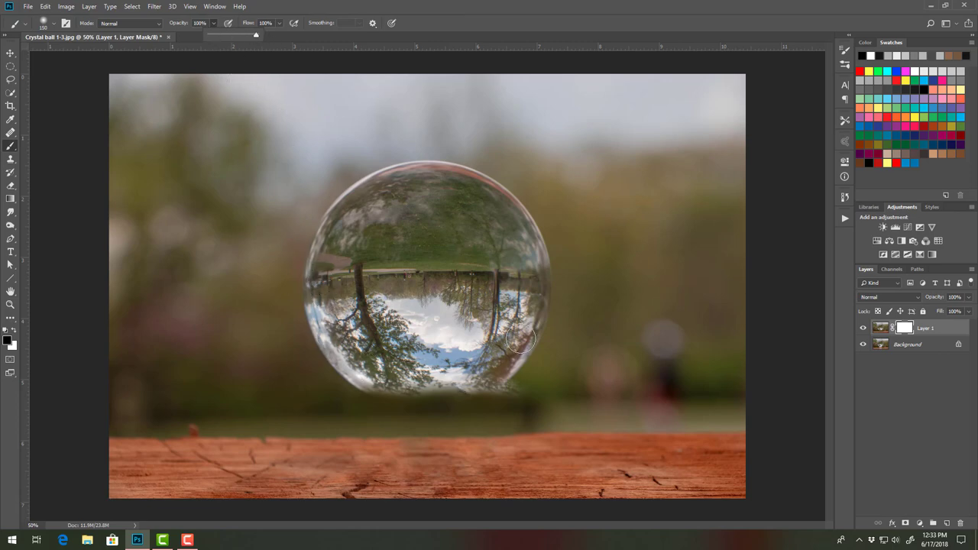
pyautogui.click(53, 23)
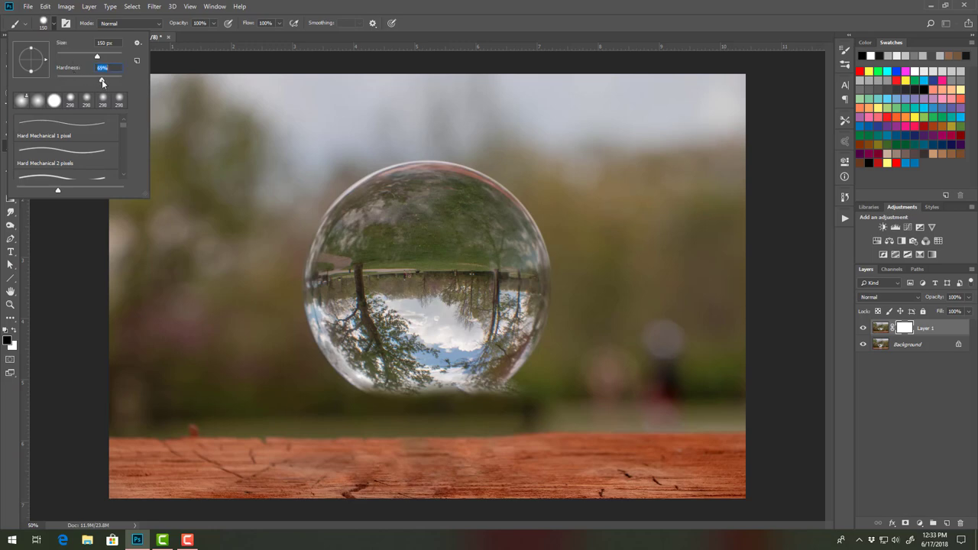
pyautogui.moveTo(102, 79); pyautogui.dragTo(102, 81)
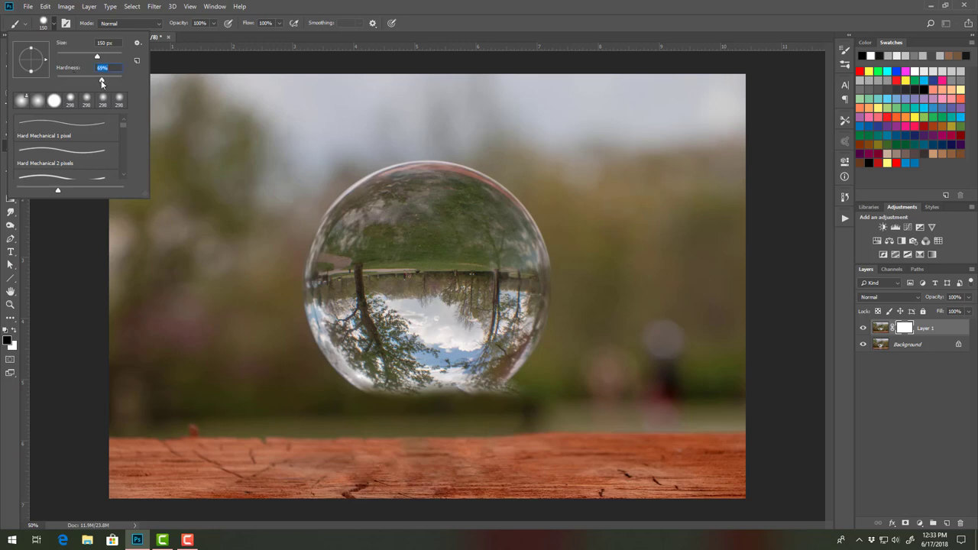
pyautogui.click(55, 26)
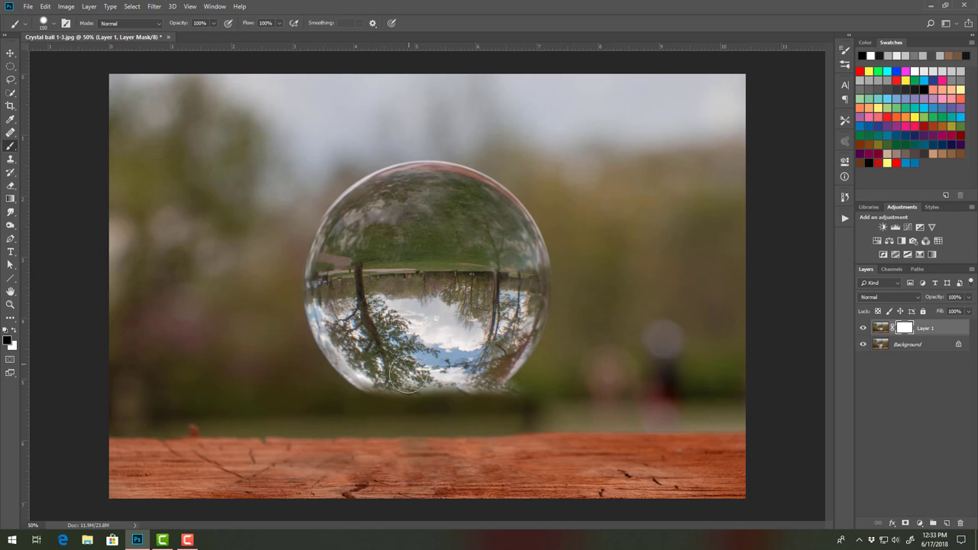
pyautogui.moveTo(387, 372)
pyautogui.mouseDown()
pyautogui.moveTo(439, 390)
pyautogui.moveTo(371, 382)
pyautogui.moveTo(413, 397)
pyautogui.moveTo(458, 396)
pyautogui.moveTo(398, 399)
pyautogui.moveTo(458, 397)
pyautogui.moveTo(495, 376)
pyautogui.moveTo(502, 400)
pyautogui.moveTo(362, 415)
pyautogui.moveTo(443, 415)
pyautogui.moveTo(472, 438)
pyautogui.moveTo(438, 336)
pyautogui.moveTo(430, 161)
pyautogui.mouseUp()
# Paint Layer 1's mask with a 100 px brush to hide the stand's leftover corner and grey streak
pyautogui.hotkey('ctrl', '+')
pyautogui.hotkey('ctrl', '+')
pyautogui.hotkey('ctrl', '+')
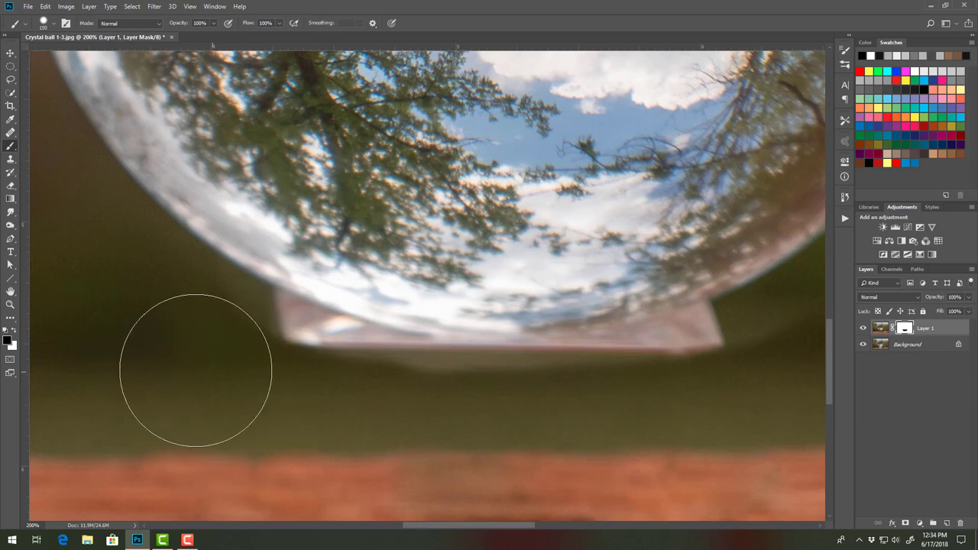
pyautogui.press('x')
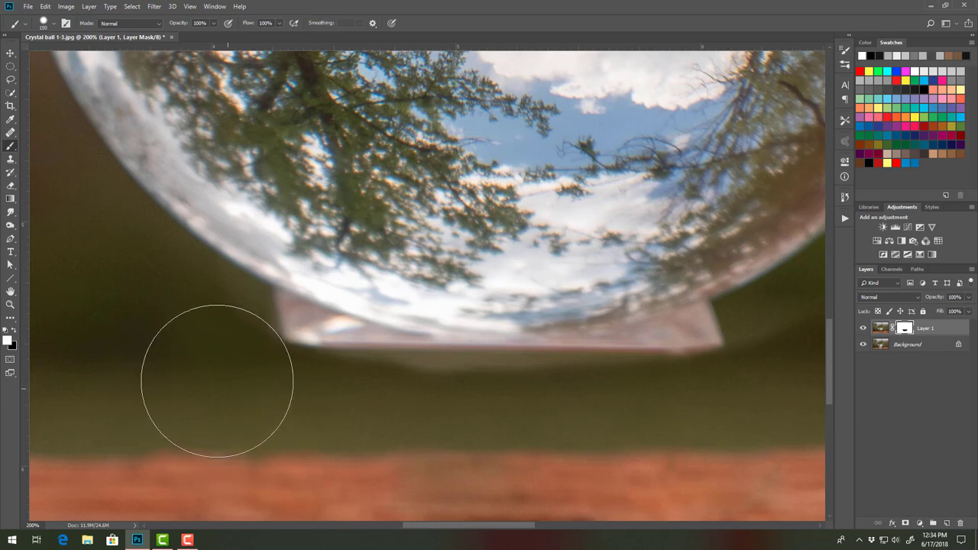
pyautogui.press('[')
pyautogui.press('[')
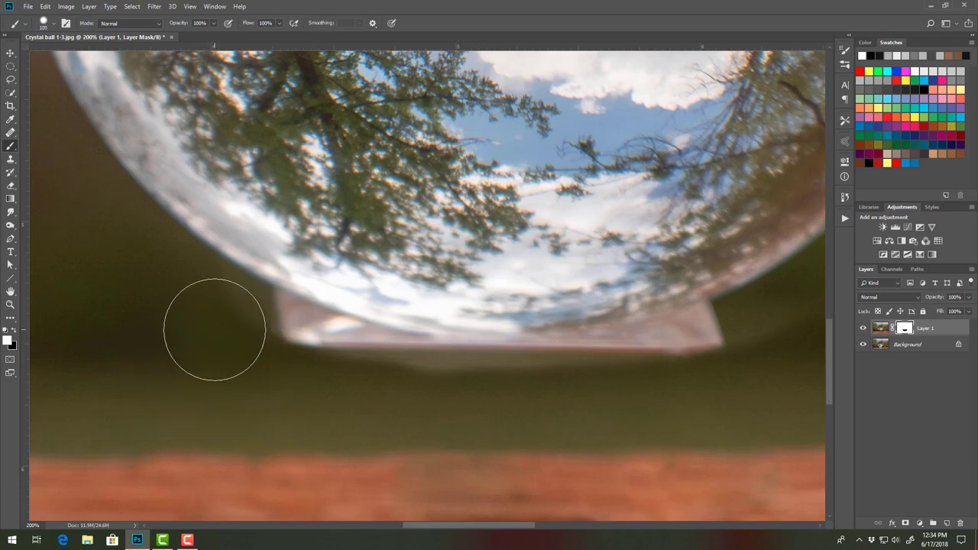
pyautogui.moveTo(236, 334)
pyautogui.mouseDown()
pyautogui.moveTo(303, 358)
pyautogui.moveTo(428, 387)
pyautogui.moveTo(371, 384)
pyautogui.moveTo(550, 401)
pyautogui.moveTo(454, 402)
pyautogui.moveTo(481, 394)
pyautogui.moveTo(465, 392)
pyautogui.moveTo(490, 399)
pyautogui.moveTo(482, 397)
pyautogui.moveTo(623, 385)
pyautogui.moveTo(646, 393)
pyautogui.moveTo(624, 386)
pyautogui.moveTo(744, 346)
pyautogui.mouseUp()
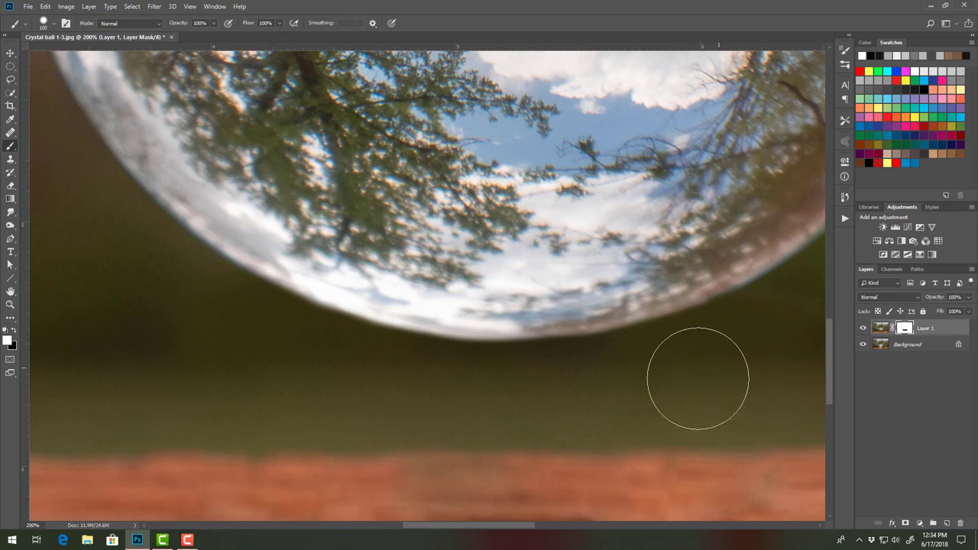
pyautogui.moveTo(696, 376); pyautogui.dragTo(404, 420)
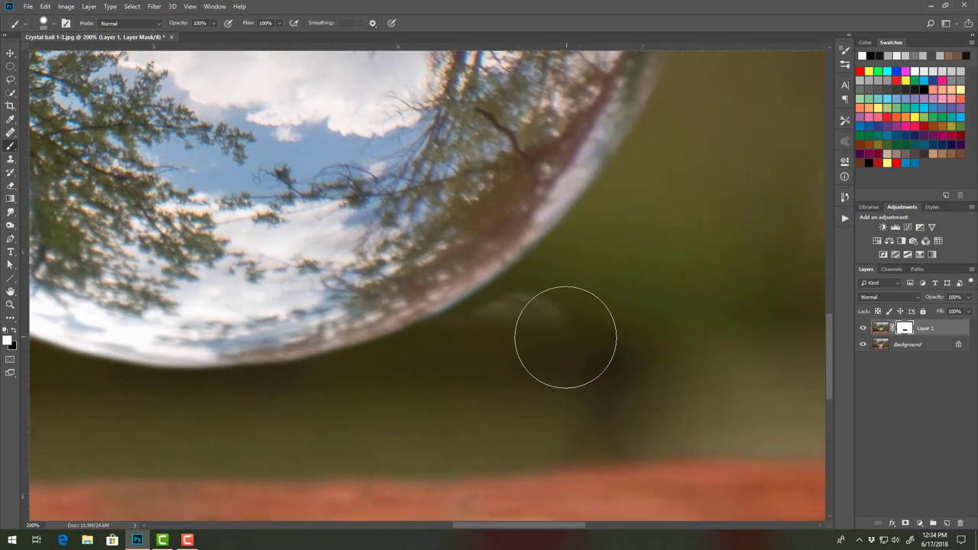
pyautogui.moveTo(573, 339)
pyautogui.mouseDown()
pyautogui.moveTo(568, 316)
pyautogui.moveTo(537, 334)
pyautogui.moveTo(550, 327)
pyautogui.mouseUp()
pyautogui.moveTo(493, 387); pyautogui.dragTo(484, 377)
pyautogui.press('x')
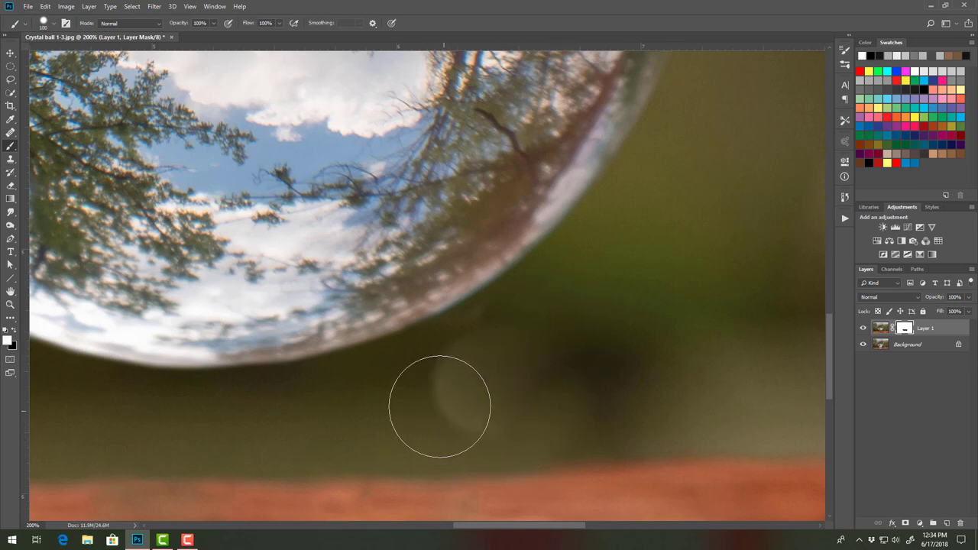
pyautogui.moveTo(426, 411)
pyautogui.mouseDown()
pyautogui.moveTo(474, 379)
pyautogui.moveTo(532, 380)
pyautogui.mouseUp()
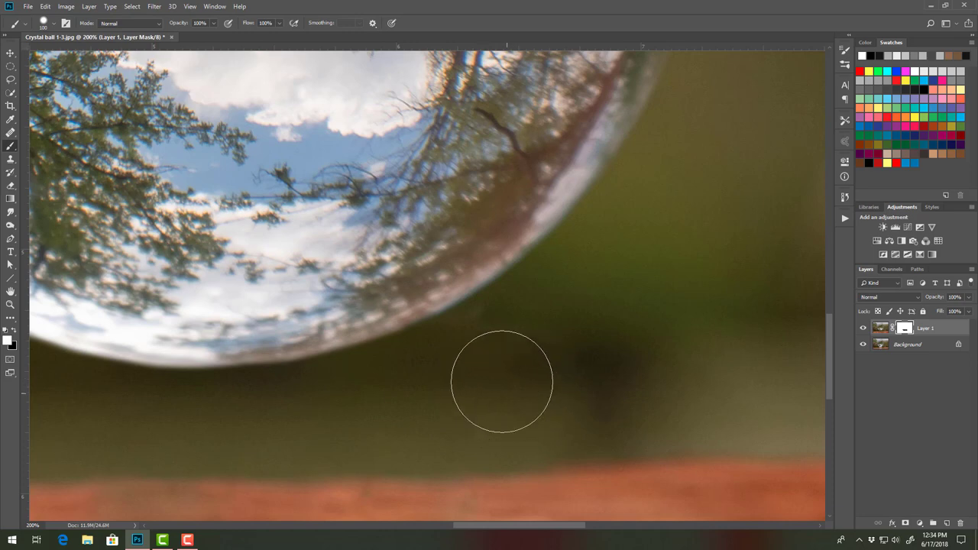
# Shrink the brush, lower painting opacity to 14%, and fit the whole photo on screen
pyautogui.press('[')
pyautogui.press('[')
pyautogui.press('[')
pyautogui.press('[')
pyautogui.press('[')
pyautogui.press('[')
pyautogui.press('[')
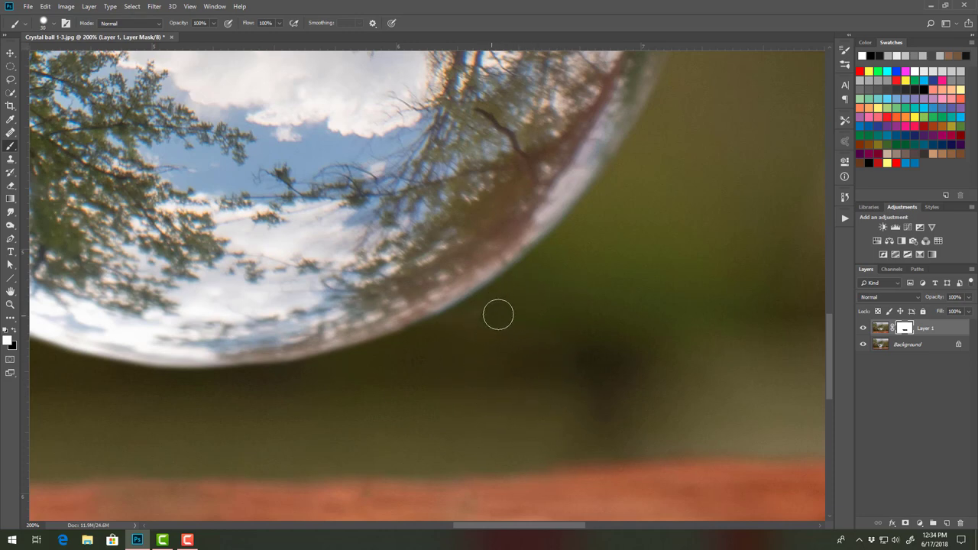
pyautogui.press('x')
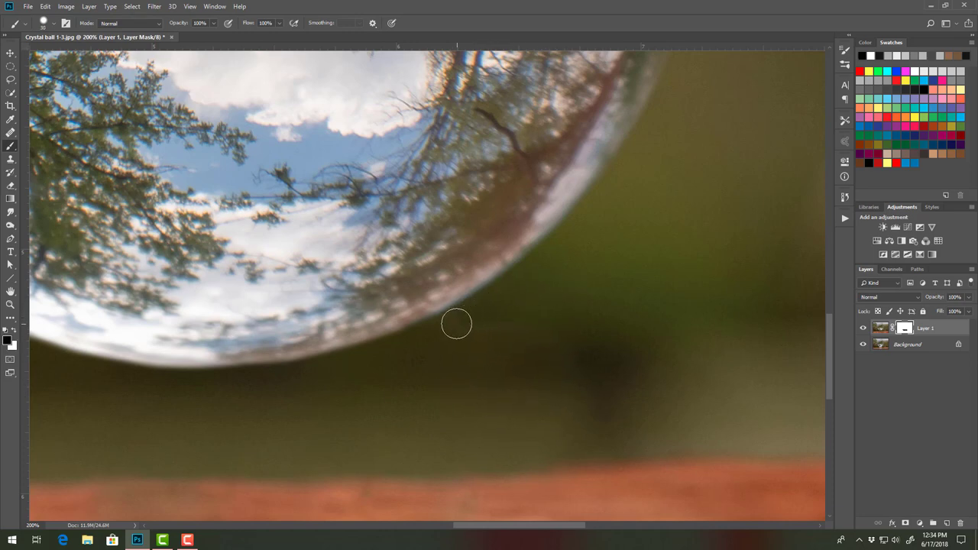
pyautogui.press('x')
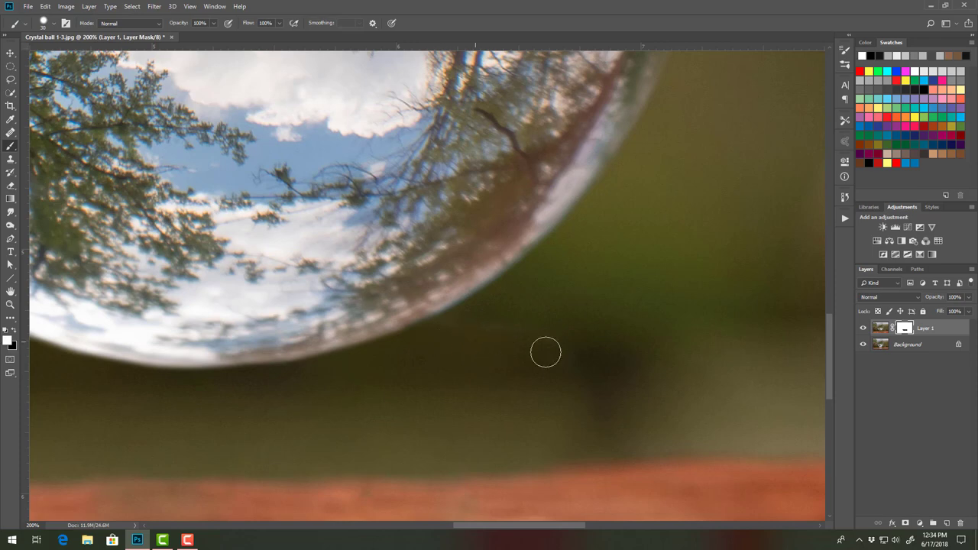
pyautogui.press('x')
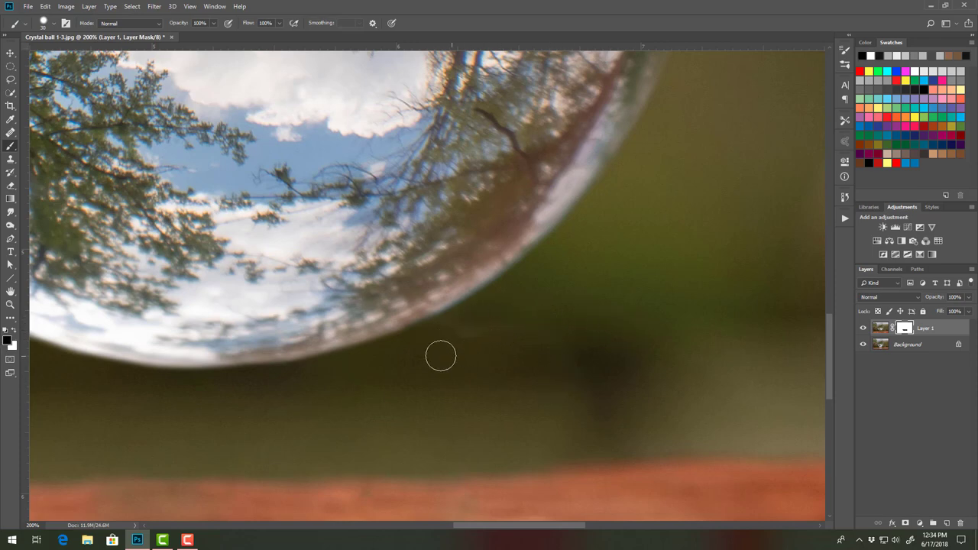
pyautogui.press('x')
pyautogui.click(54, 23)
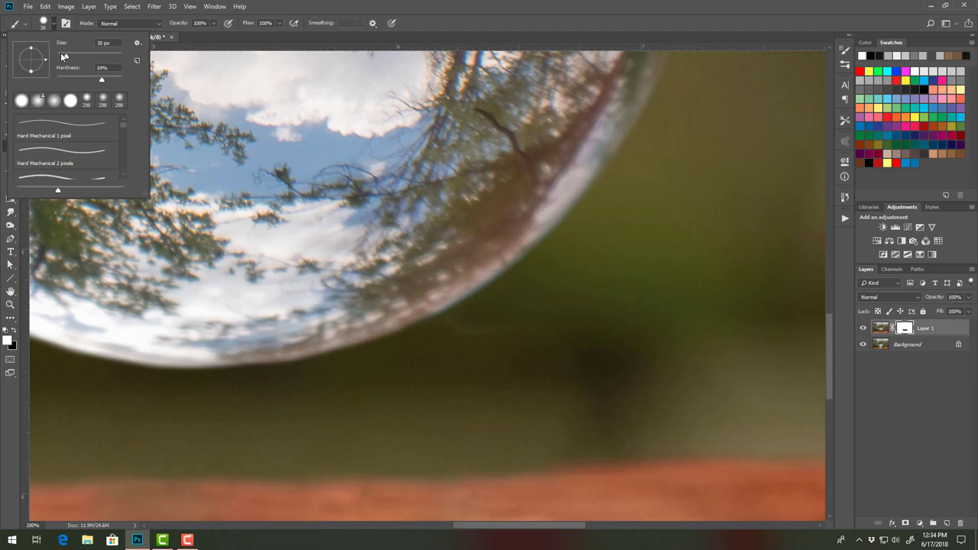
pyautogui.click(54, 25)
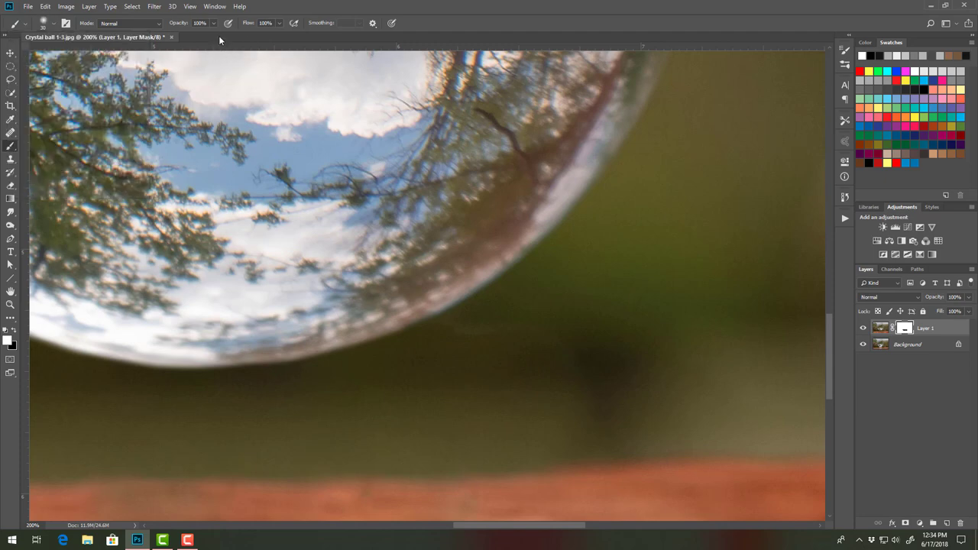
pyautogui.click(213, 23)
pyautogui.click(172, 36)
pyautogui.press('x')
pyautogui.press('x')
pyautogui.hotkey('ctrl', '-')
pyautogui.hotkey('ctrl', '0')
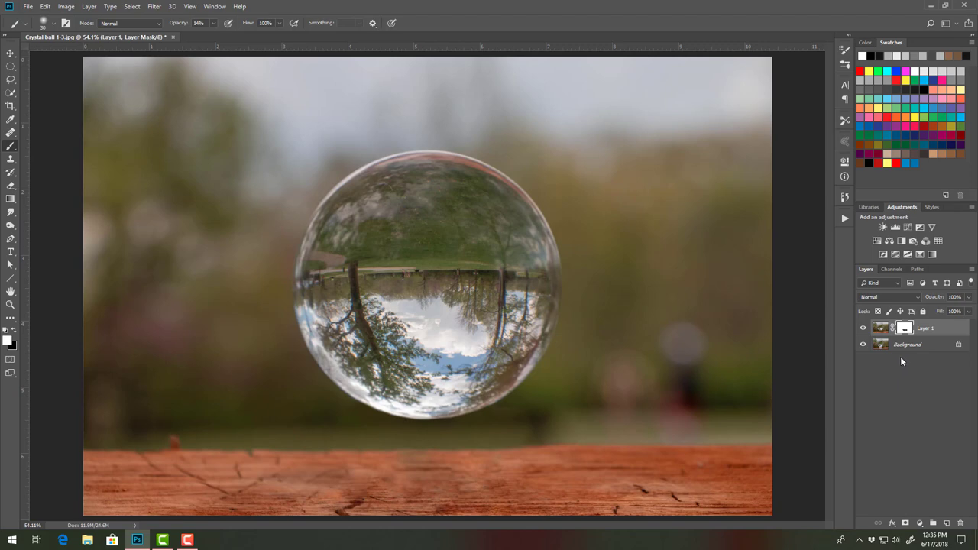
# Stamp all visible layers into Layer 2, compare with and without the stand, then hide Layer 1
pyautogui.hotkey('ctrl', 'alt', 'shift', 'e')
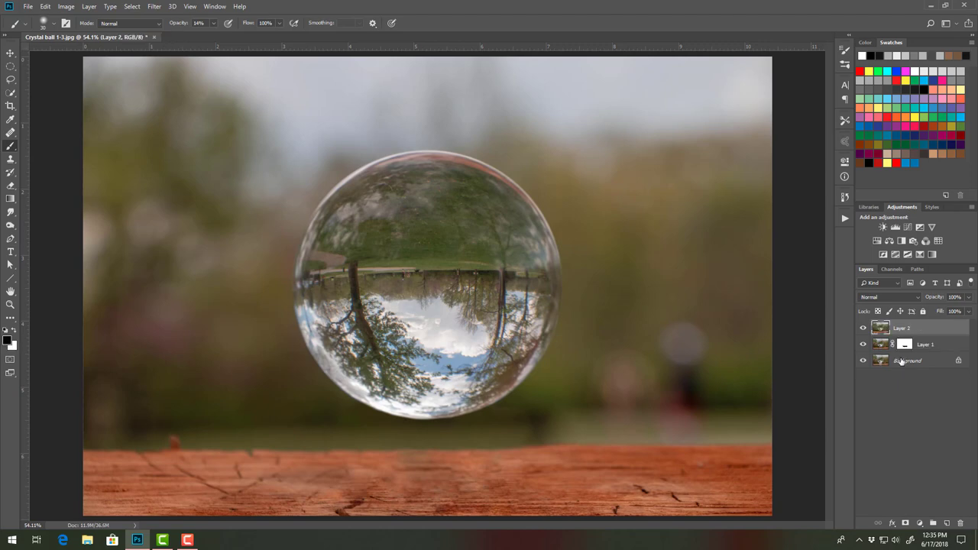
pyautogui.click(863, 329)
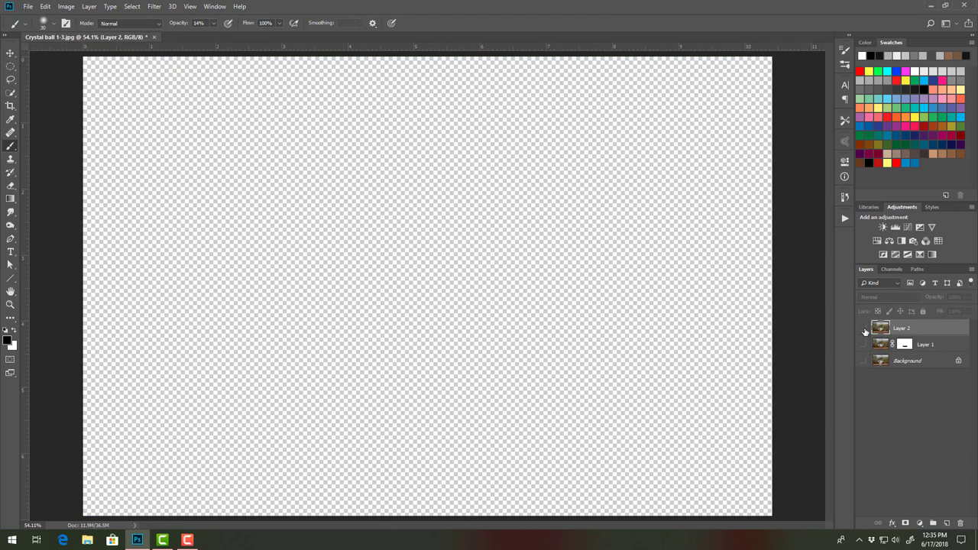
pyautogui.click(863, 329)
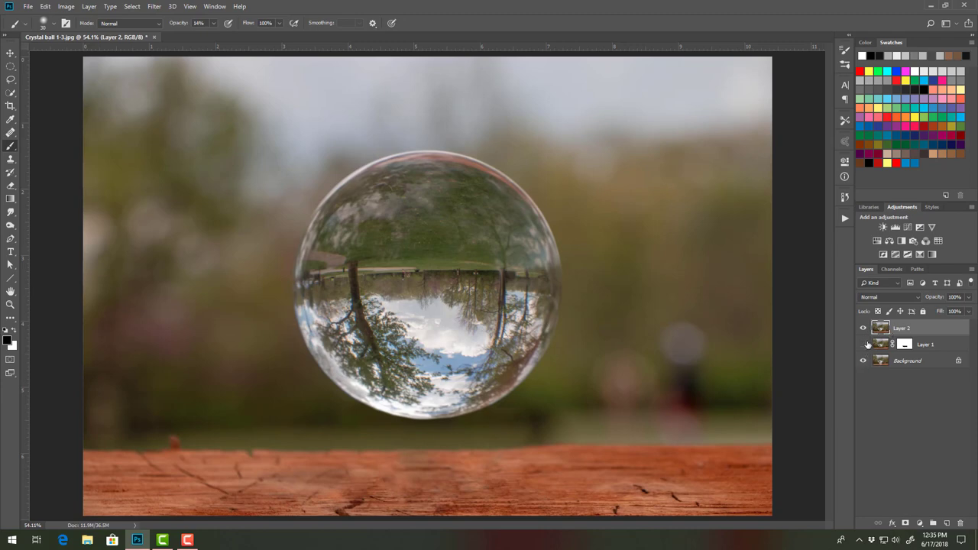
pyautogui.click(864, 329)
pyautogui.click(864, 328)
pyautogui.click(864, 329)
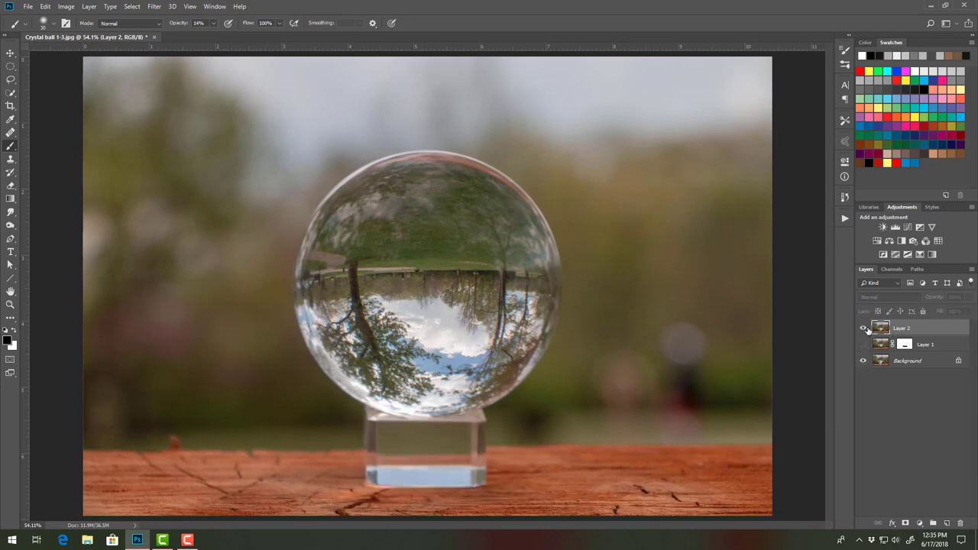
pyautogui.click(864, 329)
pyautogui.click(865, 329)
pyautogui.click(864, 328)
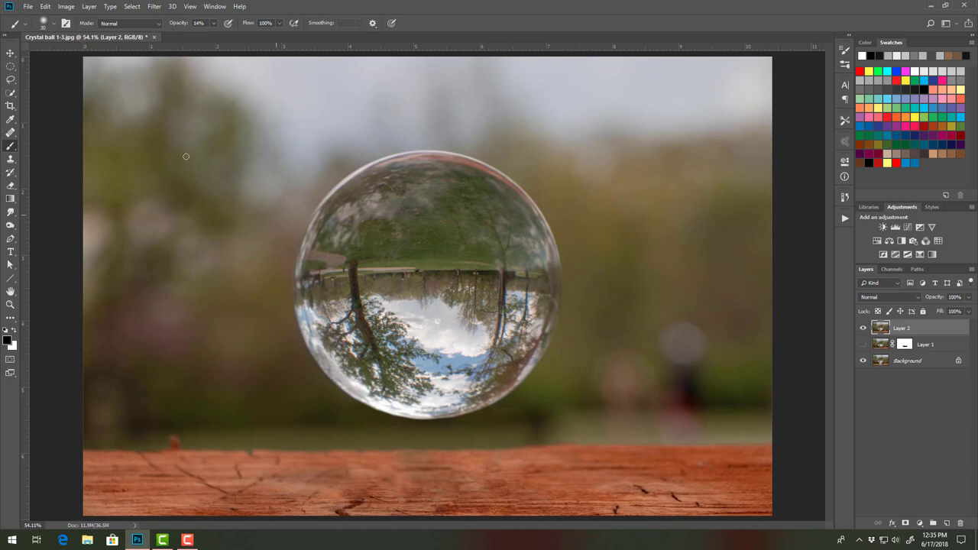
# Fit an elliptical selection around the crystal ball and copy it onto Layer 3
pyautogui.click(11, 67)
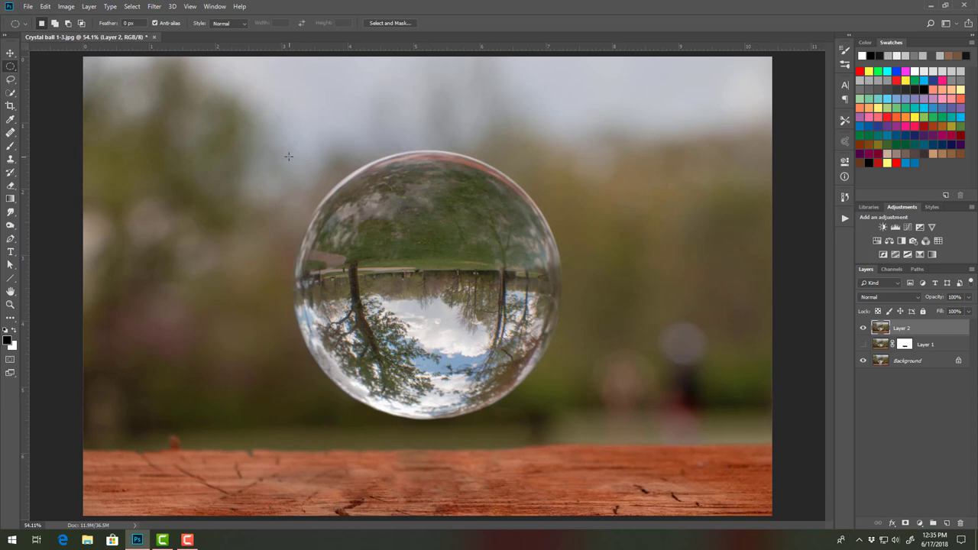
pyautogui.moveTo(288, 157); pyautogui.dragTo(593, 429)
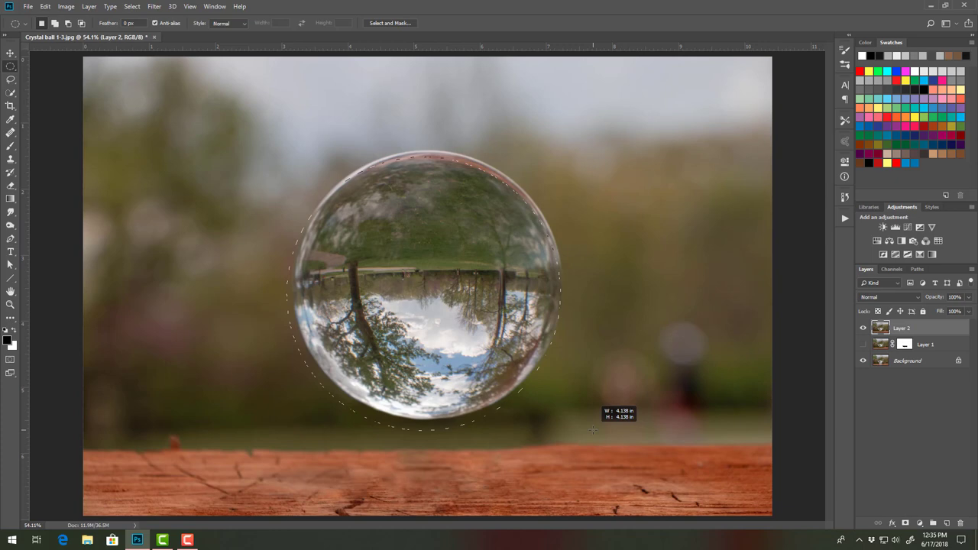
pyautogui.moveTo(594, 429); pyautogui.dragTo(592, 429)
pyautogui.moveTo(446, 329)
pyautogui.mouseDown()
pyautogui.moveTo(428, 324)
pyautogui.moveTo(436, 316)
pyautogui.mouseUp()
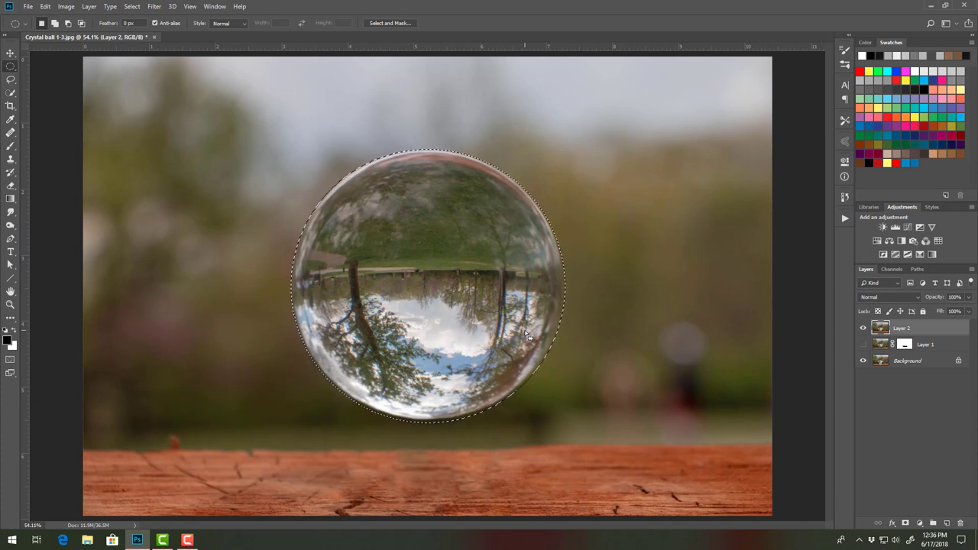
pyautogui.hotkey('ctrl', 'j')
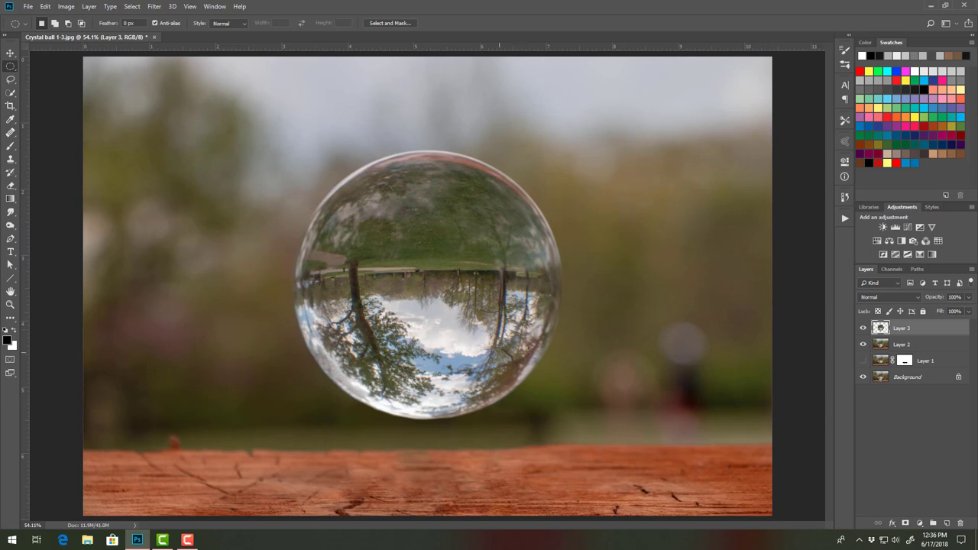
# Hide Layer 2 and the Background to check the isolated ball, then show Layer 2 again
pyautogui.click(864, 345)
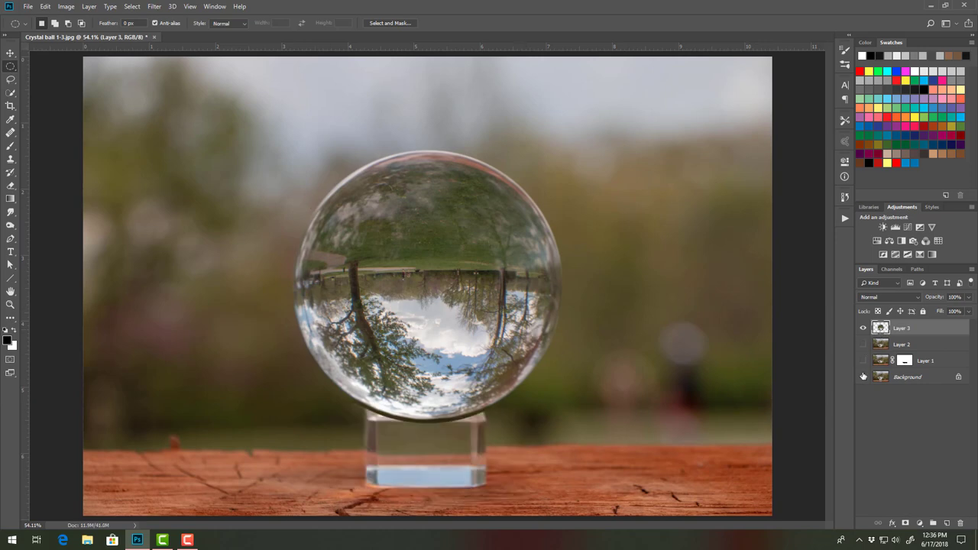
pyautogui.click(863, 377)
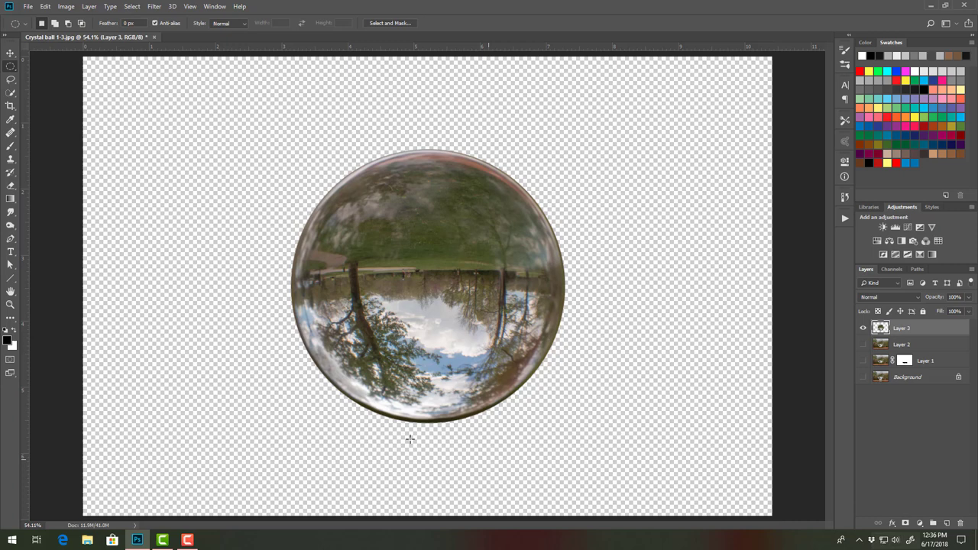
pyautogui.click(863, 345)
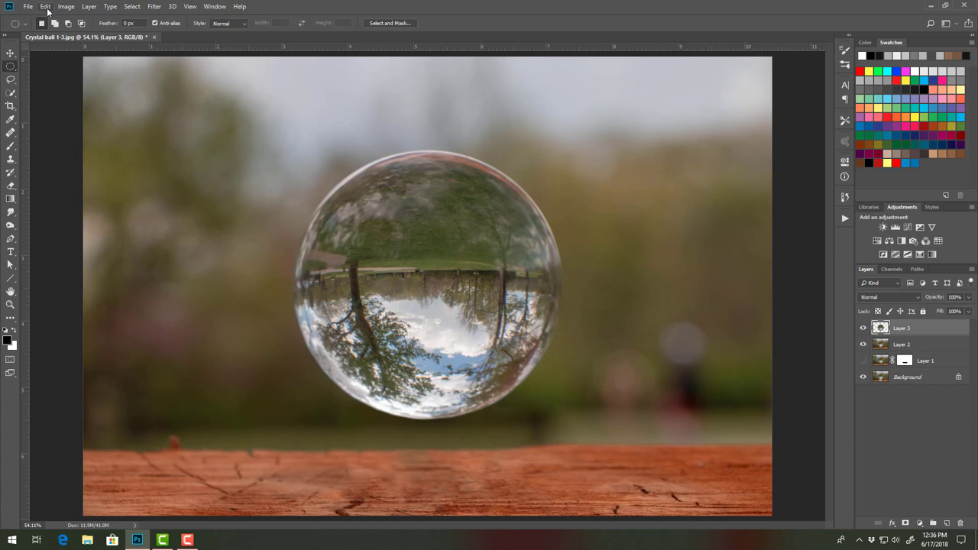
# Rotate the ball on Layer 3 by 180° with Free Transform so its park reflection is upright
pyautogui.click(46, 7)
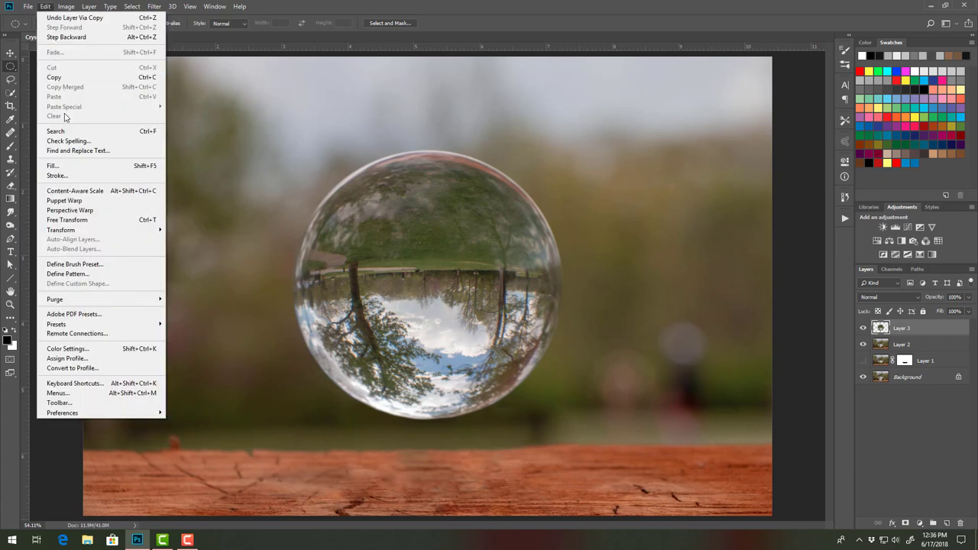
pyautogui.moveTo(89, 230)
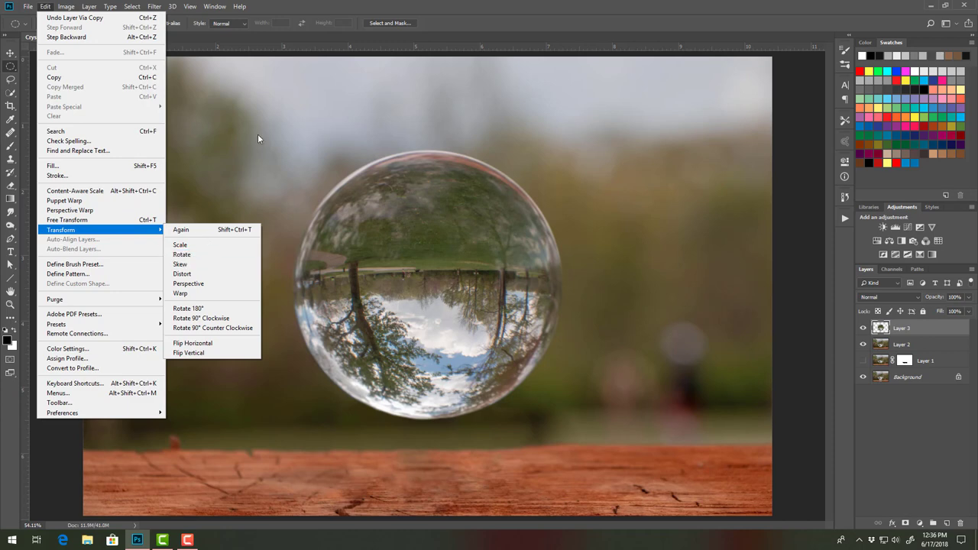
pyautogui.click(259, 114)
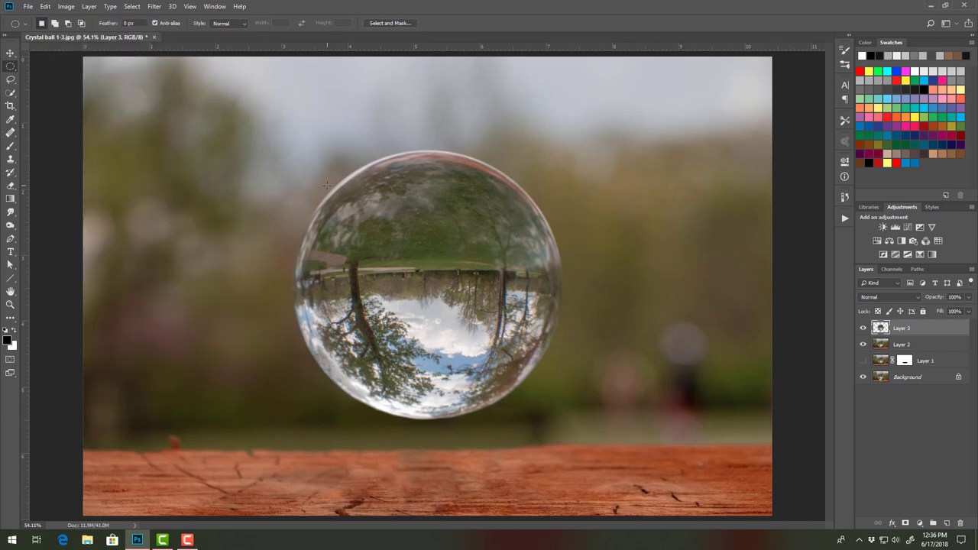
pyautogui.hotkey('ctrl', 't')
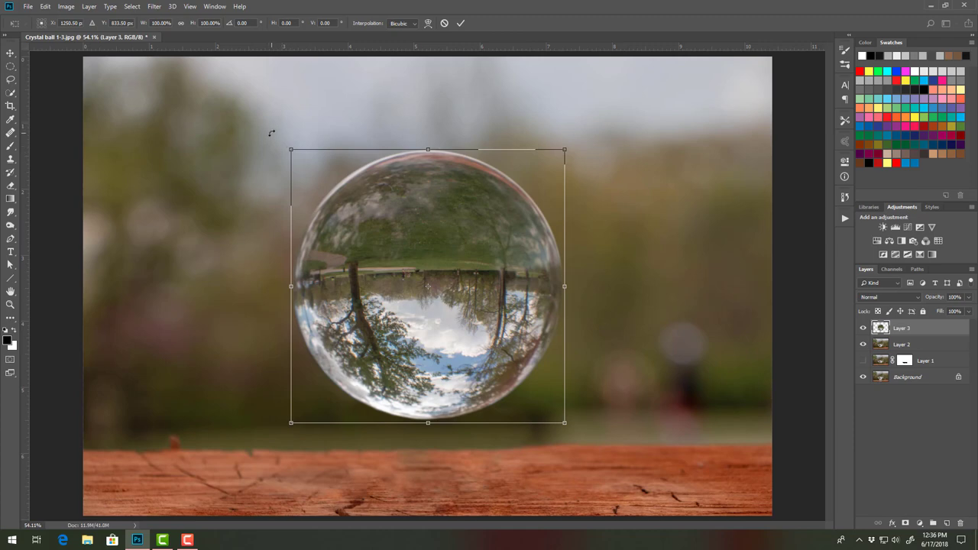
pyautogui.moveTo(272, 129); pyautogui.dragTo(545, 405)
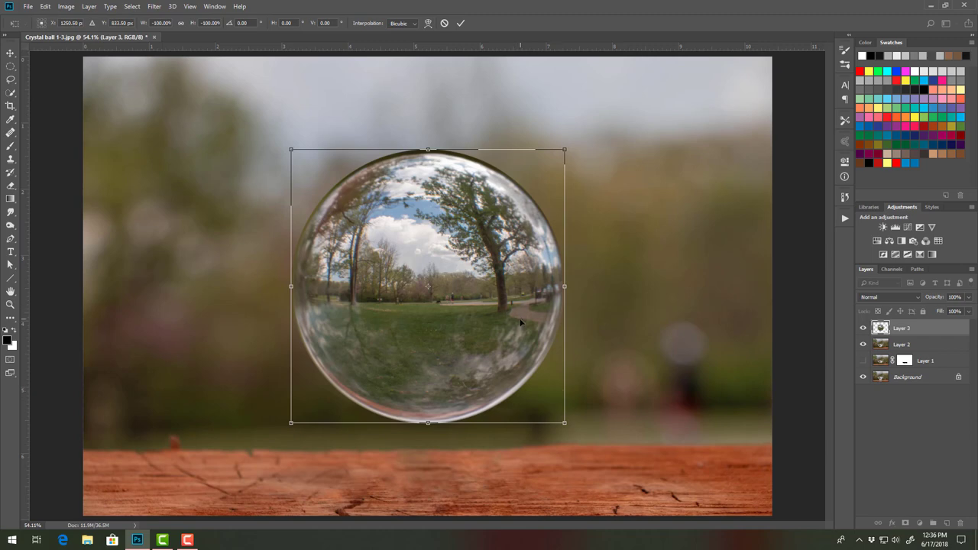
pyautogui.click(460, 24)
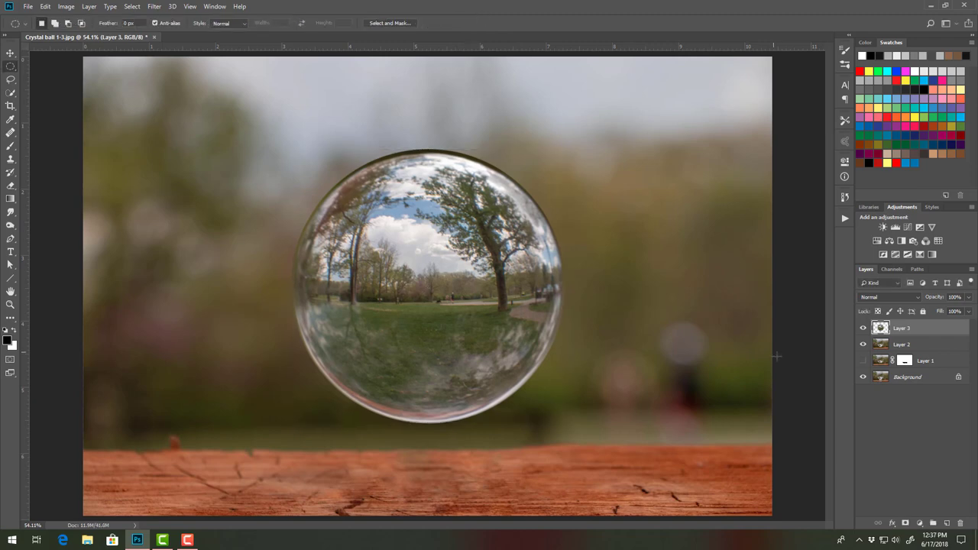
# Add a white mask to Layer 3 and set the Brush hardness to 64%
pyautogui.click(906, 525)
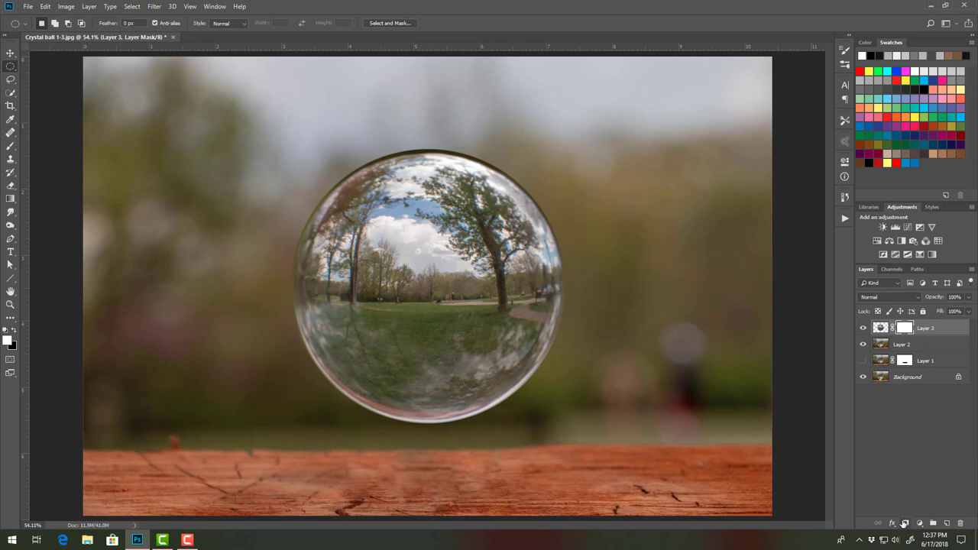
pyautogui.click(11, 146)
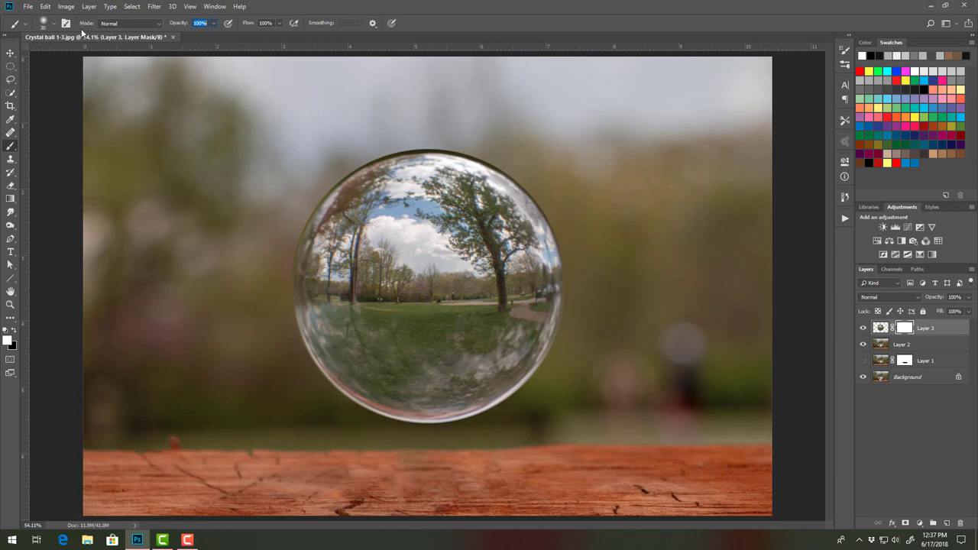
pyautogui.click(54, 25)
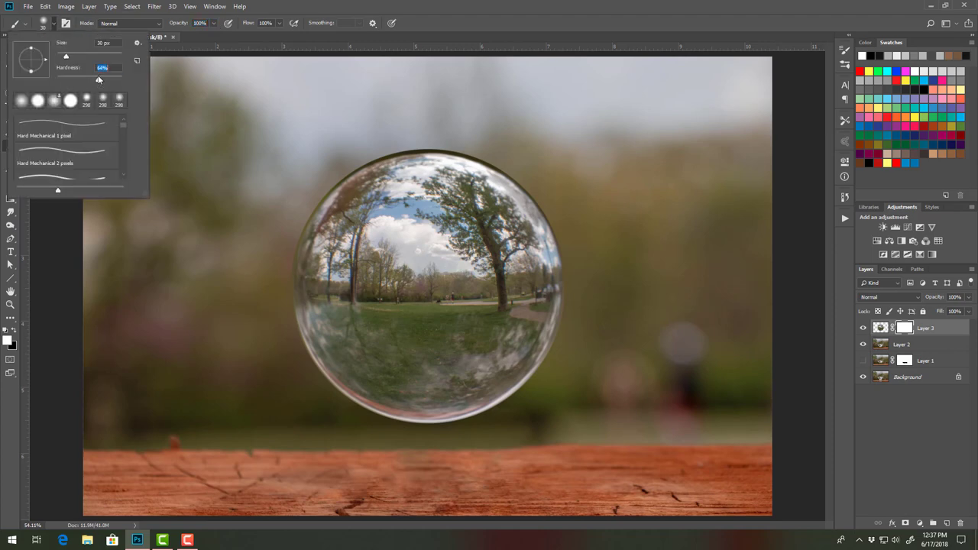
pyautogui.press('Return')
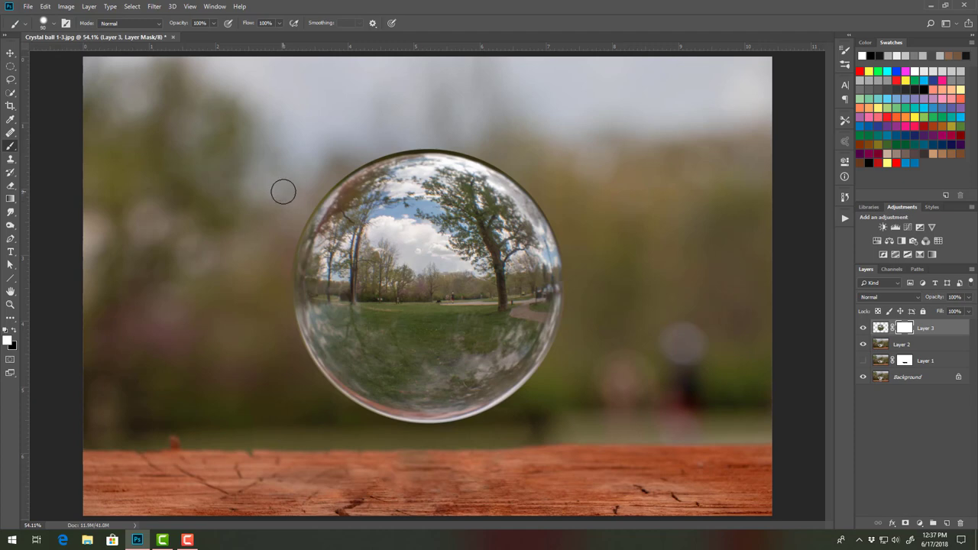
# Zoom in and paint Layer 3's mask with a smaller brush to fade the ball's top and right rim
pyautogui.scroll(6, 280, 203)
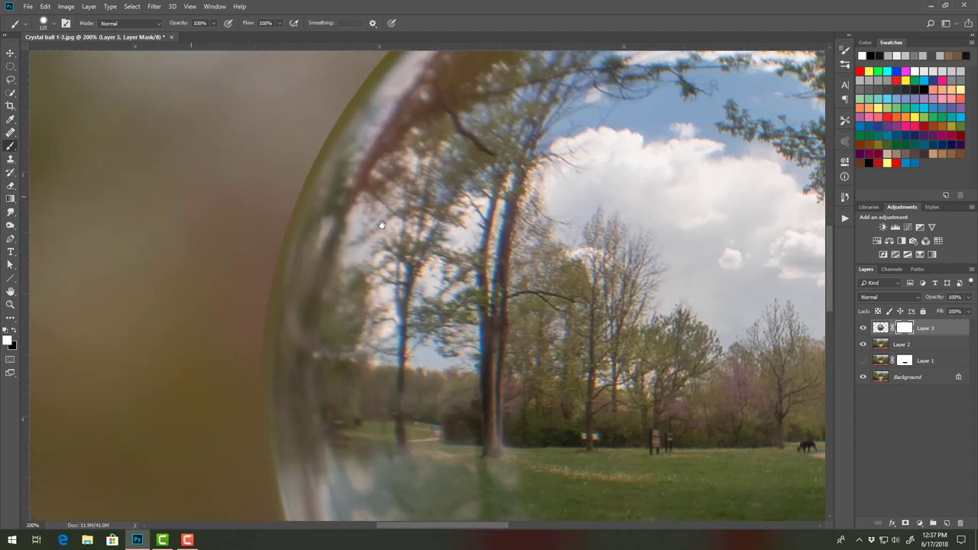
pyautogui.moveTo(381, 224); pyautogui.dragTo(443, 327)
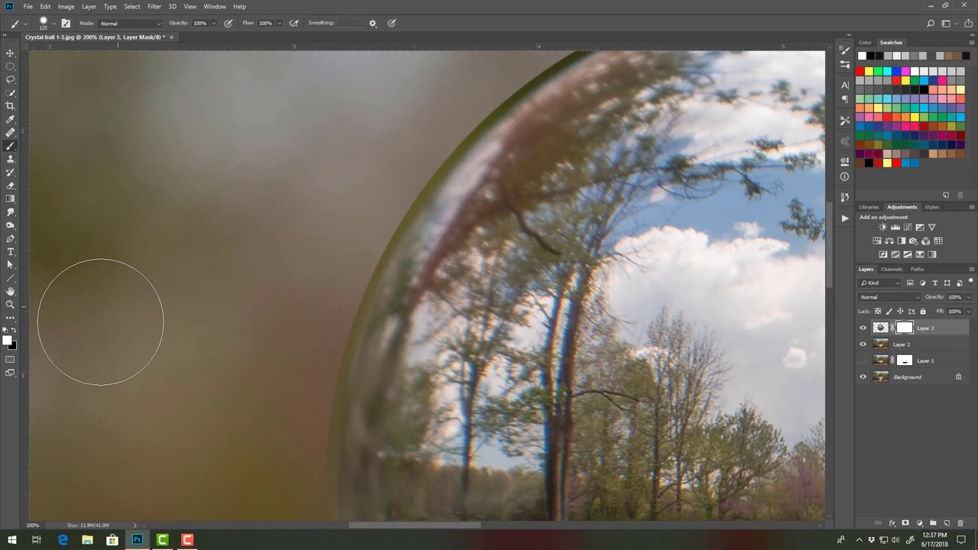
pyautogui.press('[')
pyautogui.press('[')
pyautogui.press('[')
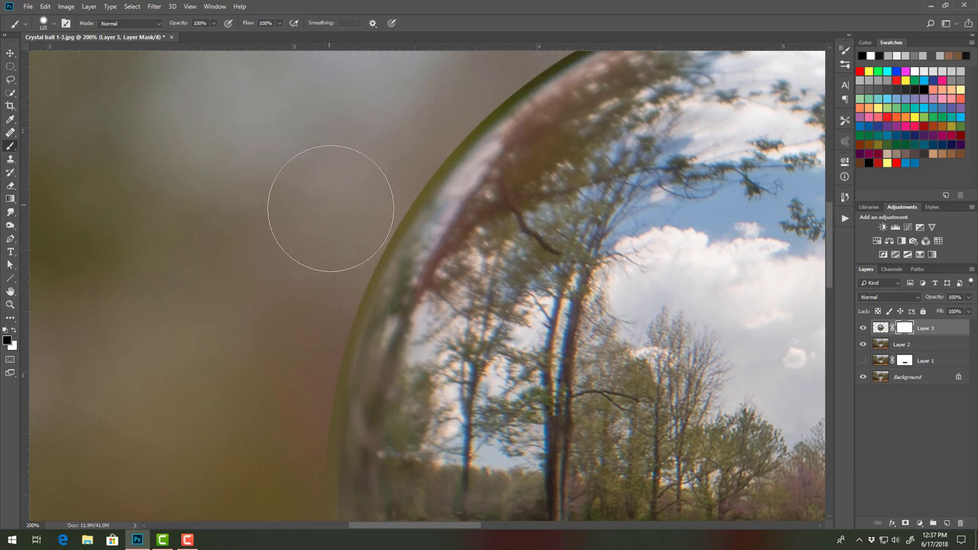
pyautogui.moveTo(362, 208)
pyautogui.mouseDown()
pyautogui.moveTo(347, 248)
pyautogui.moveTo(408, 157)
pyautogui.moveTo(280, 212)
pyautogui.moveTo(224, 258)
pyautogui.moveTo(282, 214)
pyautogui.moveTo(267, 230)
pyautogui.moveTo(253, 226)
pyautogui.moveTo(277, 217)
pyautogui.moveTo(273, 227)
pyautogui.moveTo(366, 157)
pyautogui.moveTo(356, 162)
pyautogui.moveTo(481, 114)
pyautogui.moveTo(440, 124)
pyautogui.moveTo(604, 97)
pyautogui.mouseUp()
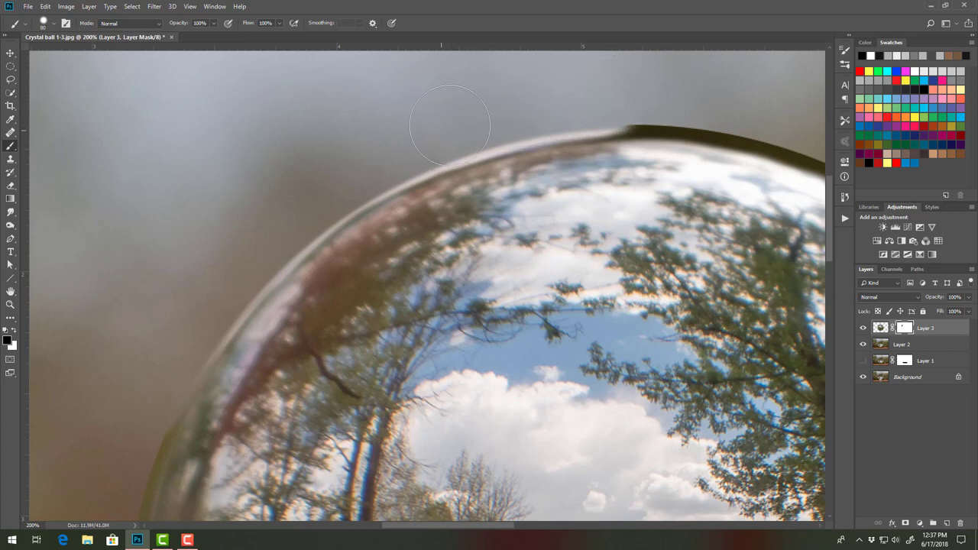
pyautogui.moveTo(373, 159)
pyautogui.mouseDown()
pyautogui.moveTo(323, 192)
pyautogui.moveTo(163, 240)
pyautogui.mouseUp()
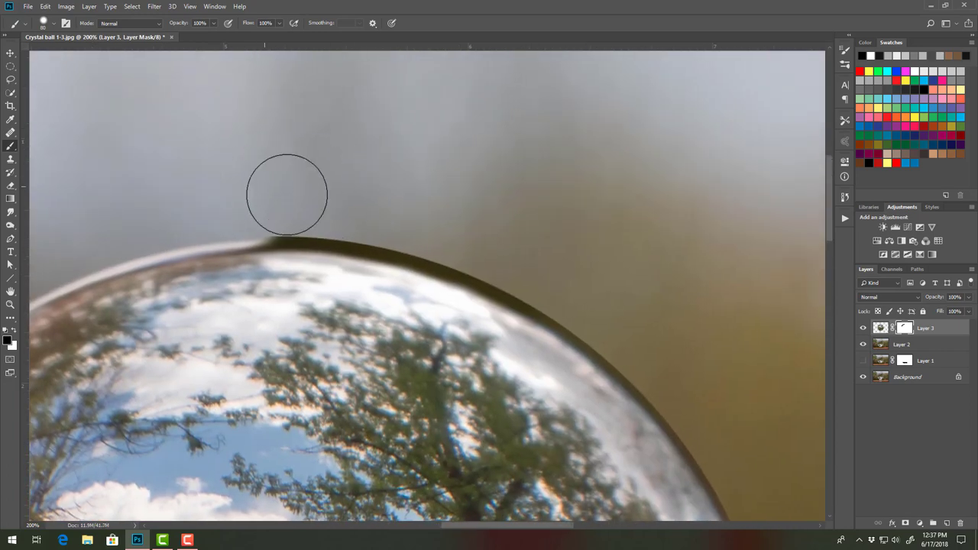
pyautogui.moveTo(237, 208)
pyautogui.mouseDown()
pyautogui.moveTo(326, 204)
pyautogui.moveTo(489, 247)
pyautogui.moveTo(442, 275)
pyautogui.moveTo(446, 243)
pyautogui.moveTo(470, 242)
pyautogui.moveTo(569, 292)
pyautogui.moveTo(426, 176)
pyautogui.moveTo(397, 140)
pyautogui.moveTo(395, 115)
pyautogui.mouseUp()
pyautogui.moveTo(463, 212)
pyautogui.mouseDown()
pyautogui.moveTo(435, 190)
pyautogui.moveTo(560, 304)
pyautogui.moveTo(529, 206)
pyautogui.mouseUp()
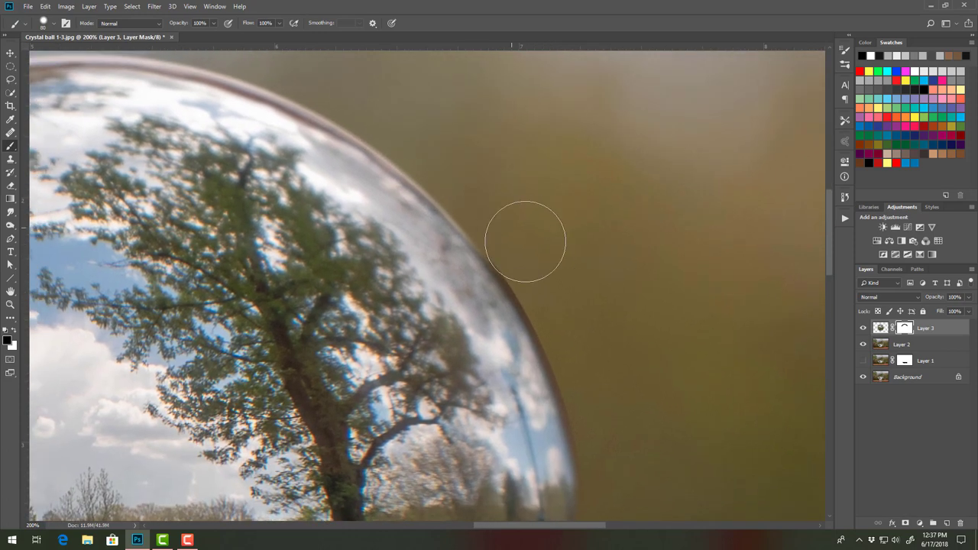
pyautogui.moveTo(524, 246)
pyautogui.mouseDown()
pyautogui.moveTo(576, 339)
pyautogui.moveTo(558, 227)
pyautogui.mouseUp()
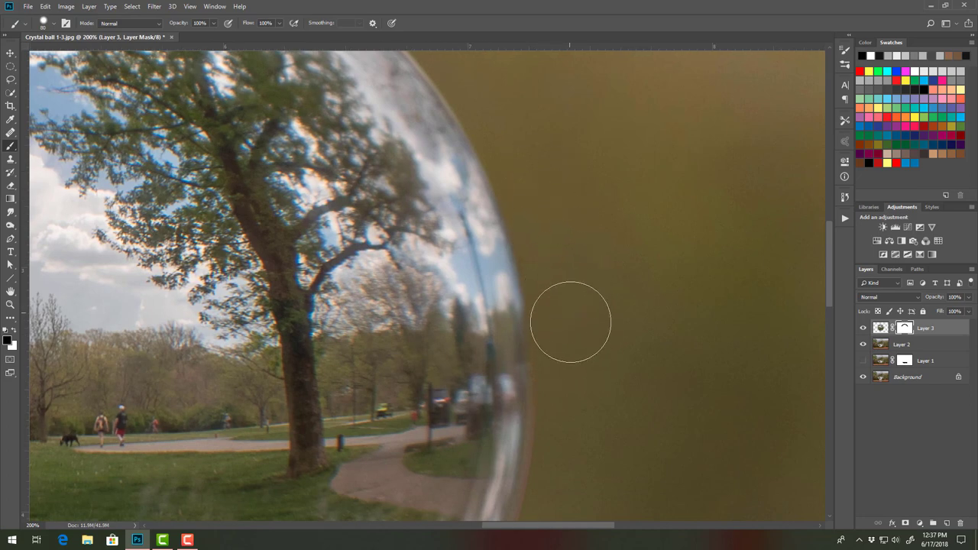
# Blend the ball's lower-left rim into the background and pan around to review the edges
pyautogui.moveTo(595, 300); pyautogui.dragTo(604, 114)
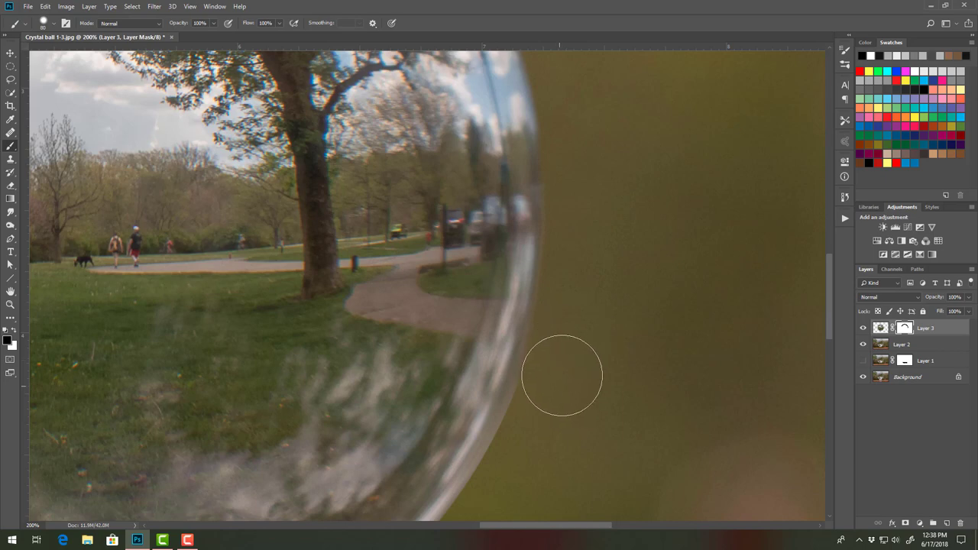
pyautogui.moveTo(563, 421); pyautogui.dragTo(477, 355)
pyautogui.moveTo(168, 295)
pyautogui.mouseDown()
pyautogui.moveTo(172, 347)
pyautogui.moveTo(218, 370)
pyautogui.moveTo(319, 452)
pyautogui.mouseUp()
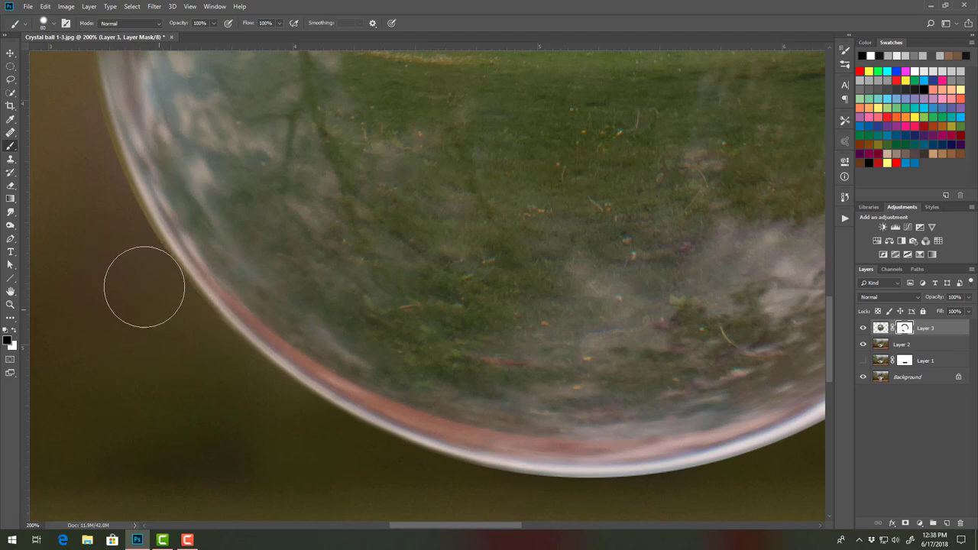
pyautogui.moveTo(68, 148); pyautogui.dragTo(137, 301)
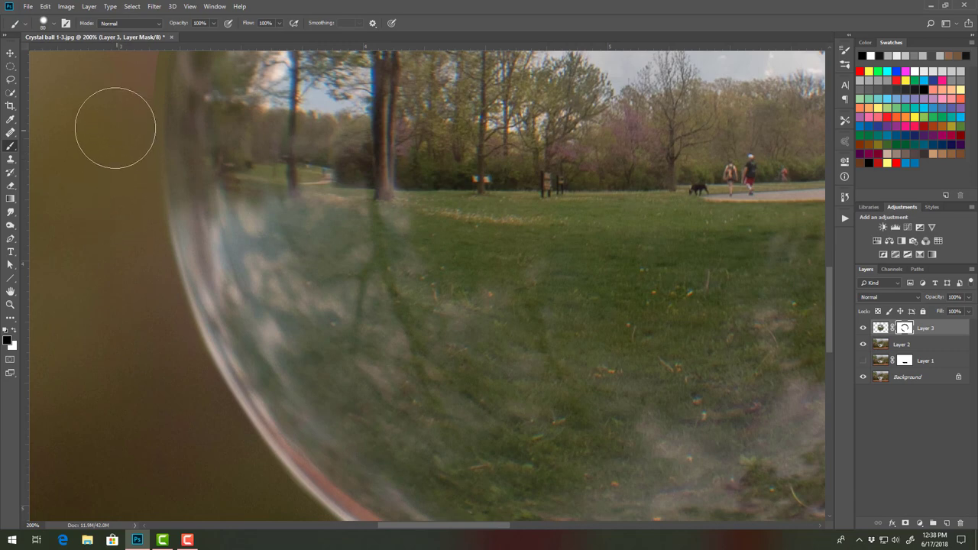
pyautogui.moveTo(116, 129)
pyautogui.mouseDown()
pyautogui.moveTo(150, 321)
pyautogui.moveTo(166, 325)
pyautogui.mouseUp()
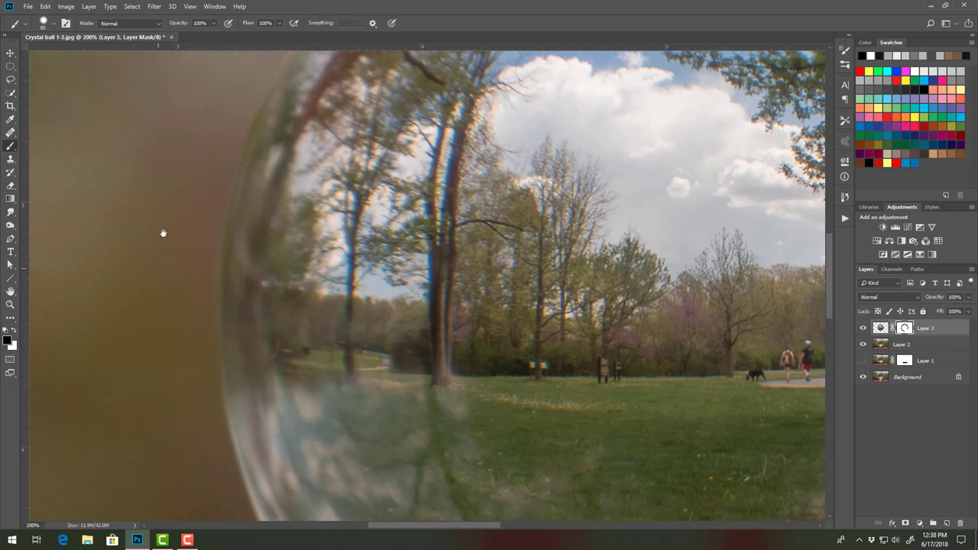
pyautogui.moveTo(163, 233); pyautogui.dragTo(169, 329)
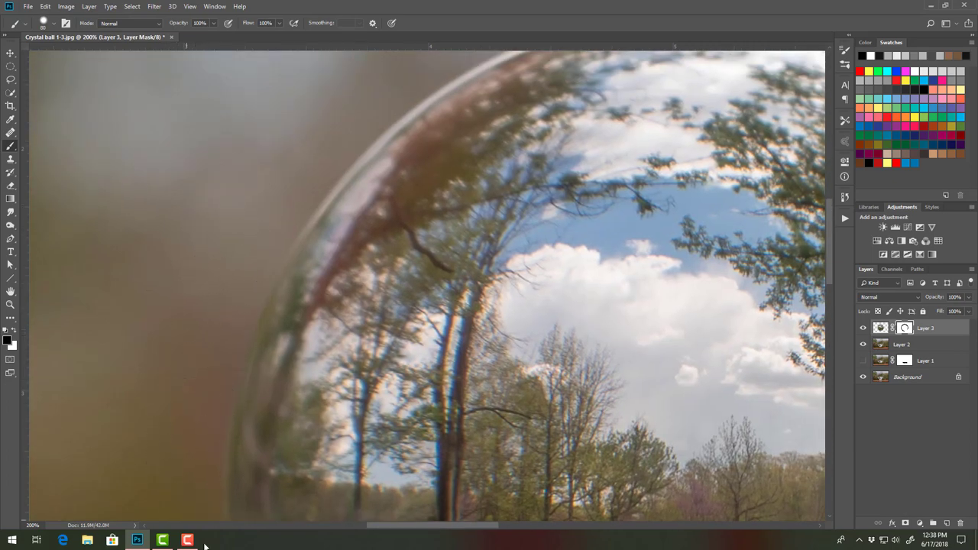
pyautogui.moveTo(155, 282); pyautogui.dragTo(157, 102)
# Zoom out and nudge Layer 3's reflected park scene upward three steps with the Move tool
pyautogui.hotkey('ctrl', '-')
pyautogui.hotkey('ctrl', '-')
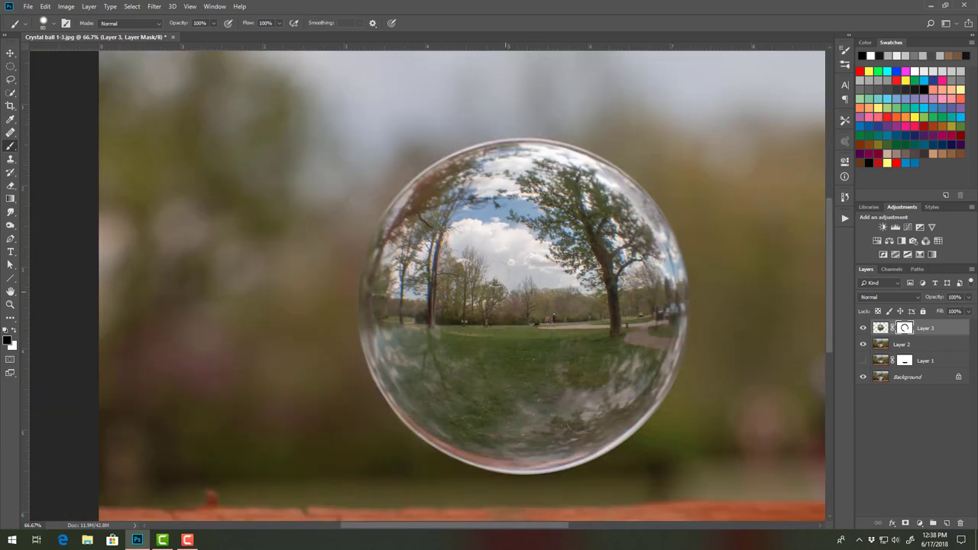
pyautogui.click(10, 54)
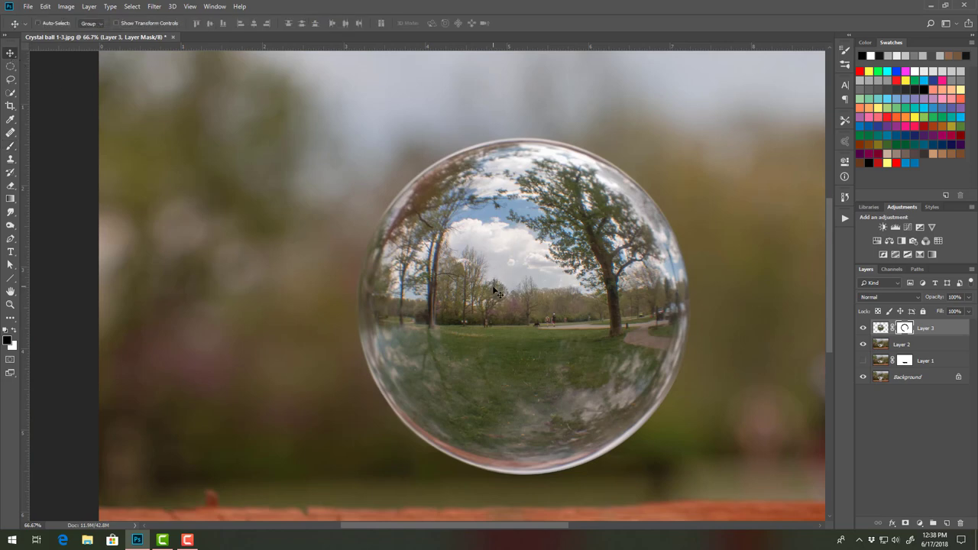
pyautogui.press('Up')
pyautogui.press('Up')
pyautogui.press('Up')
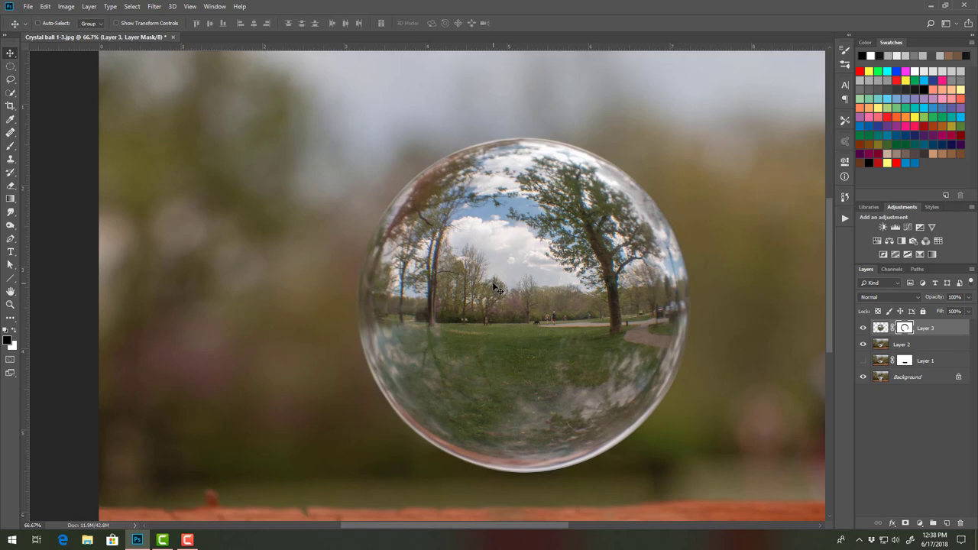
pyautogui.press('Up')
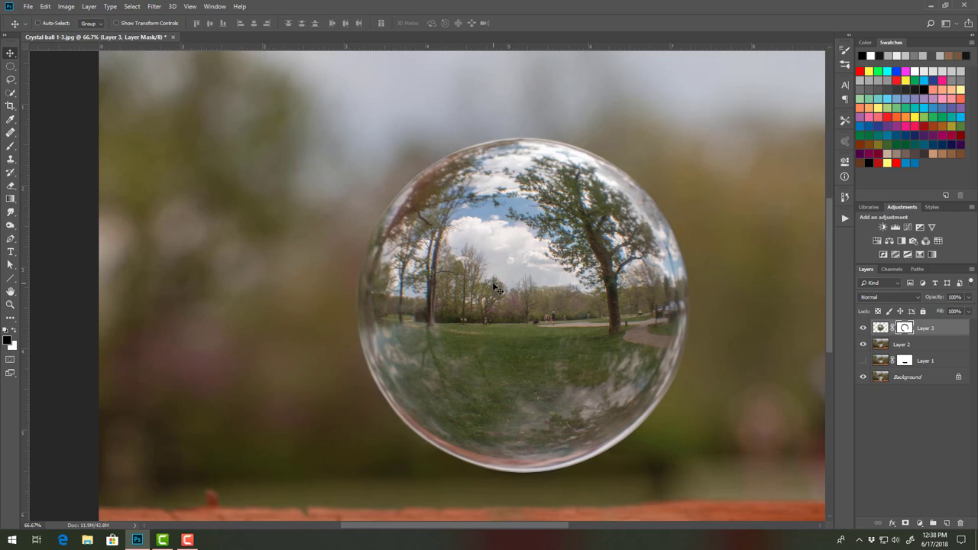
pyautogui.press('Up')
pyautogui.press('Up')
pyautogui.press('Up')
pyautogui.press('Up')
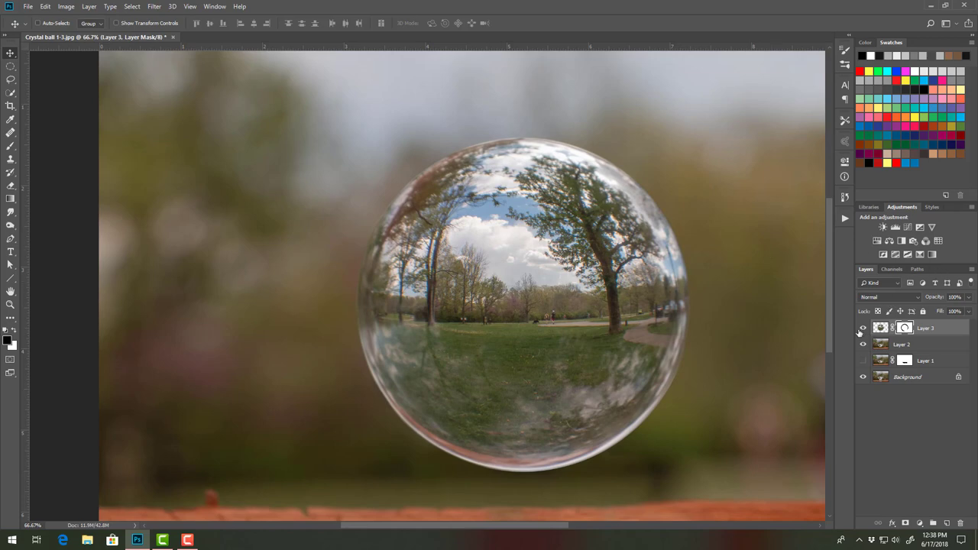
# Toggle Layer 3's visibility several times to compare it against Layer 2, leaving it visible
pyautogui.click(862, 330)
pyautogui.click(863, 329)
pyautogui.click(863, 329)
pyautogui.click(864, 329)
pyautogui.click(864, 328)
pyautogui.click(864, 329)
# Zoom in on the crystal ball's upper edge and pan along the rim with the brush ready
pyautogui.click(10, 304)
pyautogui.moveTo(459, 156); pyautogui.dragTo(458, 199)
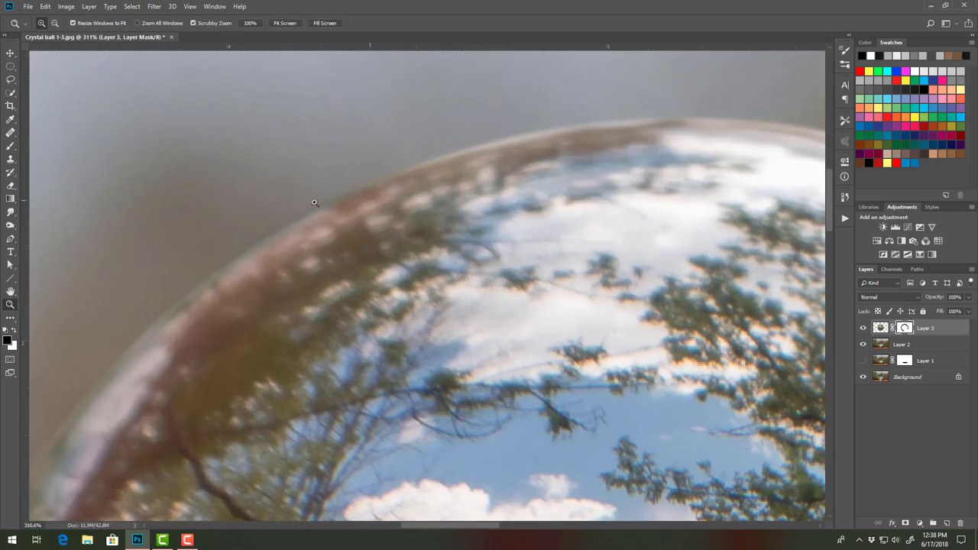
pyautogui.click(11, 145)
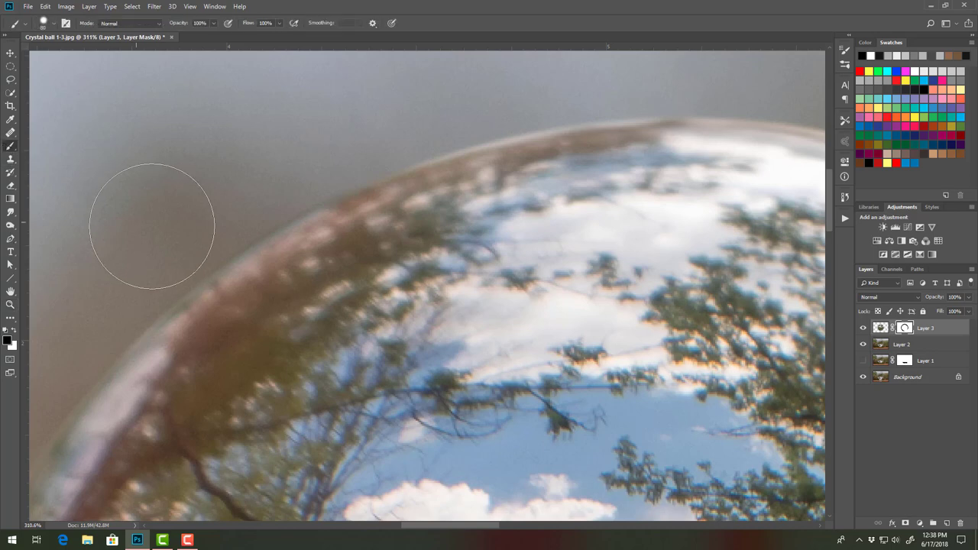
pyautogui.scroll(-2, 185, 194)
pyautogui.hscroll(-5, 220, 232)
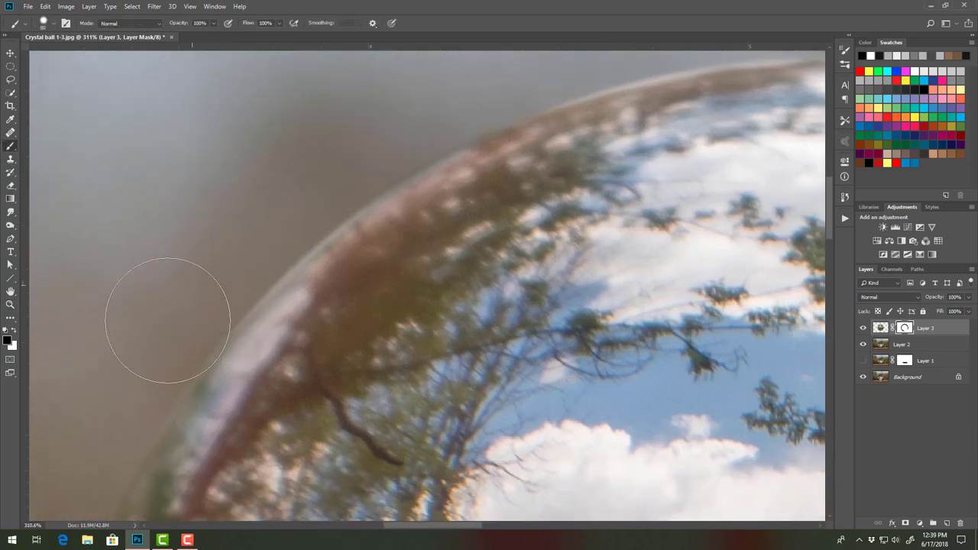
pyautogui.moveTo(212, 261); pyautogui.dragTo(390, 123)
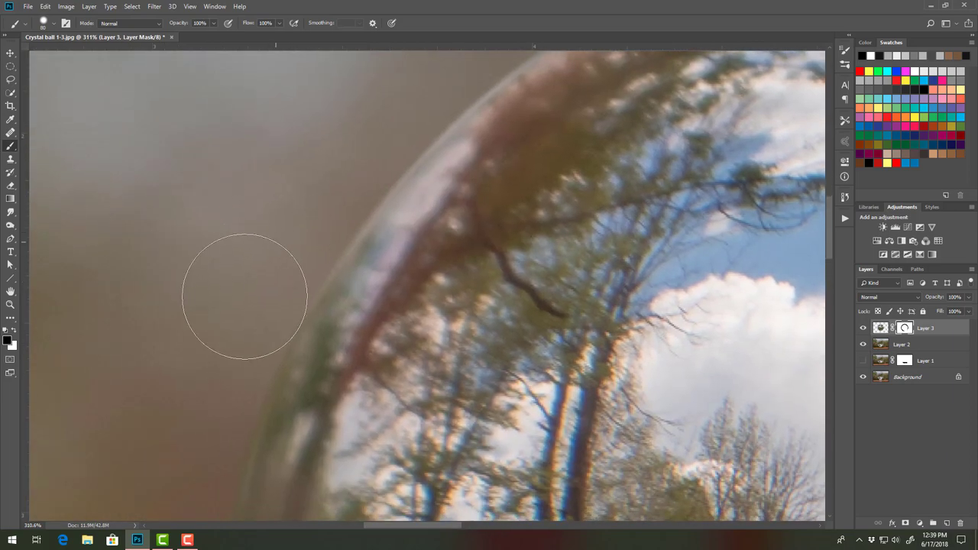
pyautogui.moveTo(213, 386); pyautogui.dragTo(273, 214)
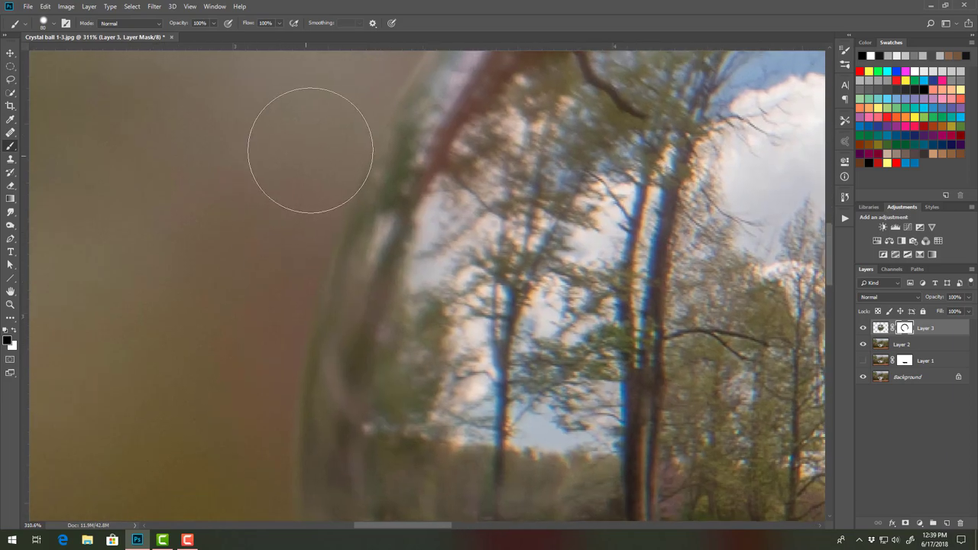
pyautogui.moveTo(266, 252); pyautogui.dragTo(240, 268)
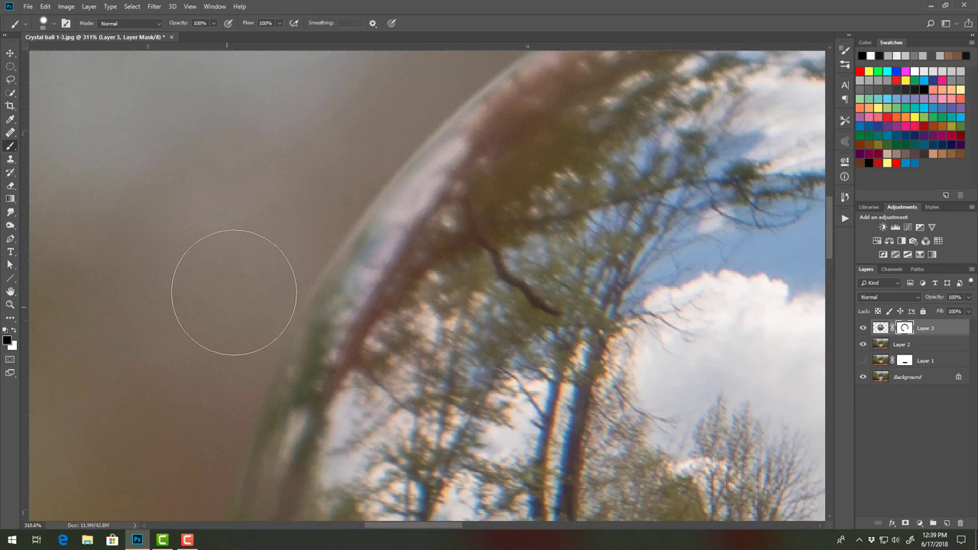
pyautogui.moveTo(343, 149); pyautogui.dragTo(286, 199)
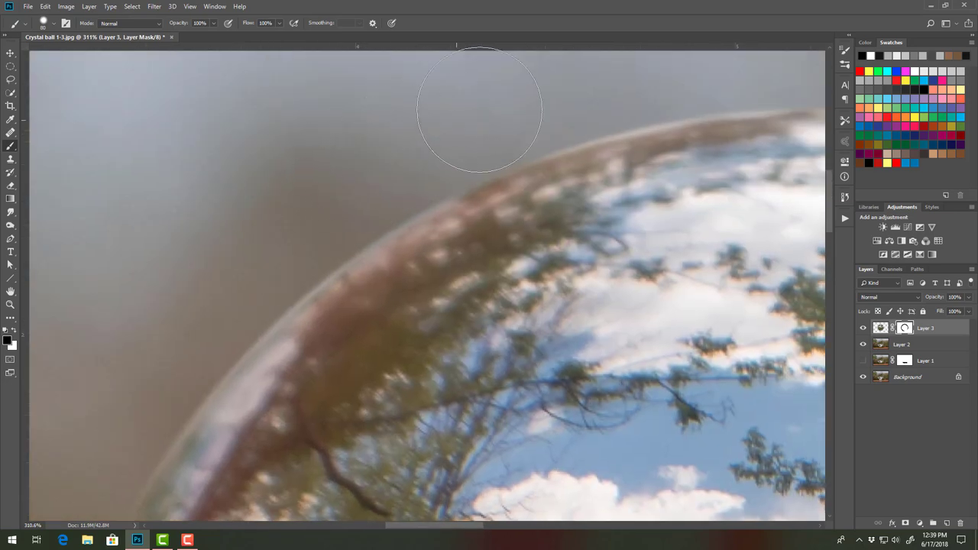
pyautogui.moveTo(538, 91)
pyautogui.mouseDown()
pyautogui.moveTo(280, 201)
pyautogui.moveTo(276, 194)
pyautogui.mouseUp()
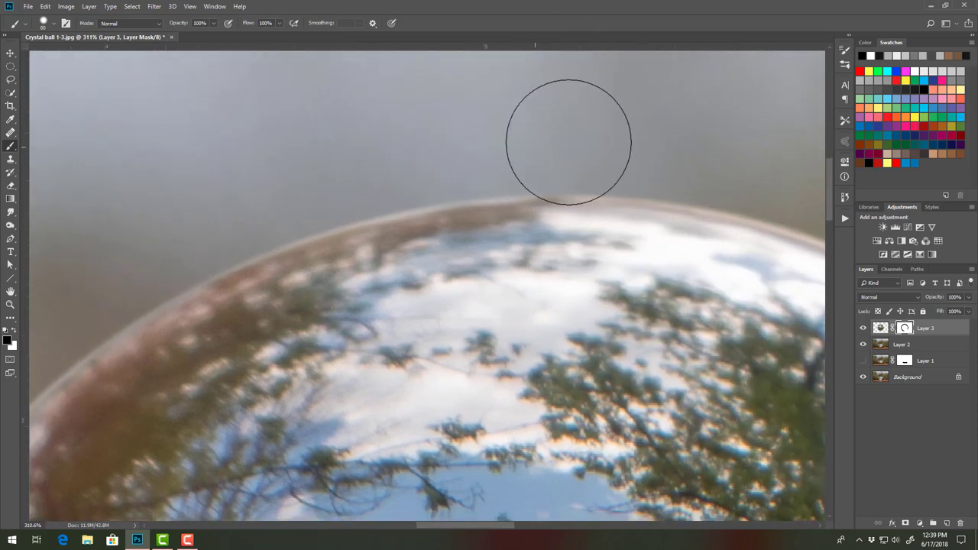
pyautogui.moveTo(677, 125); pyautogui.dragTo(304, 127)
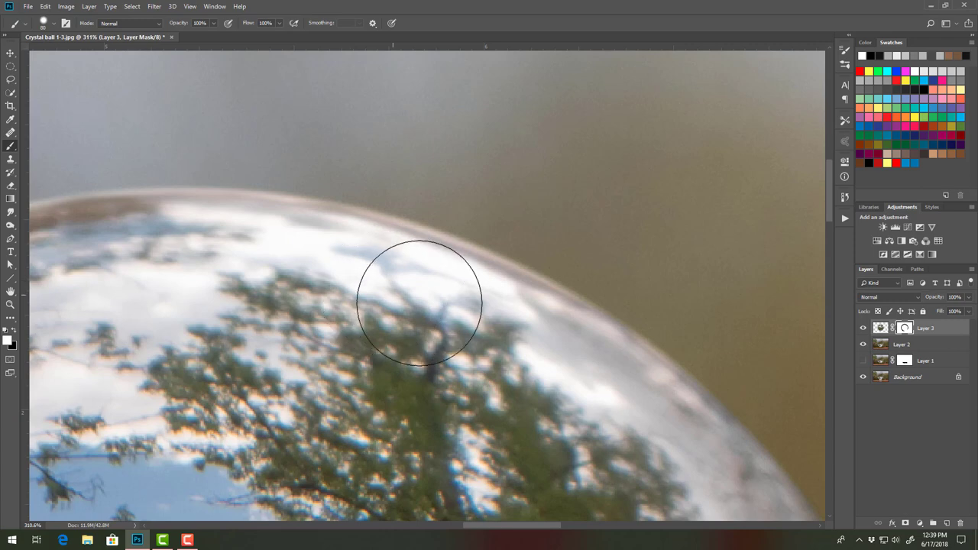
# Mask out stray patches on Layer 3's top rim in black, restore an over-masked patch with white, then fit the image
pyautogui.press('x')
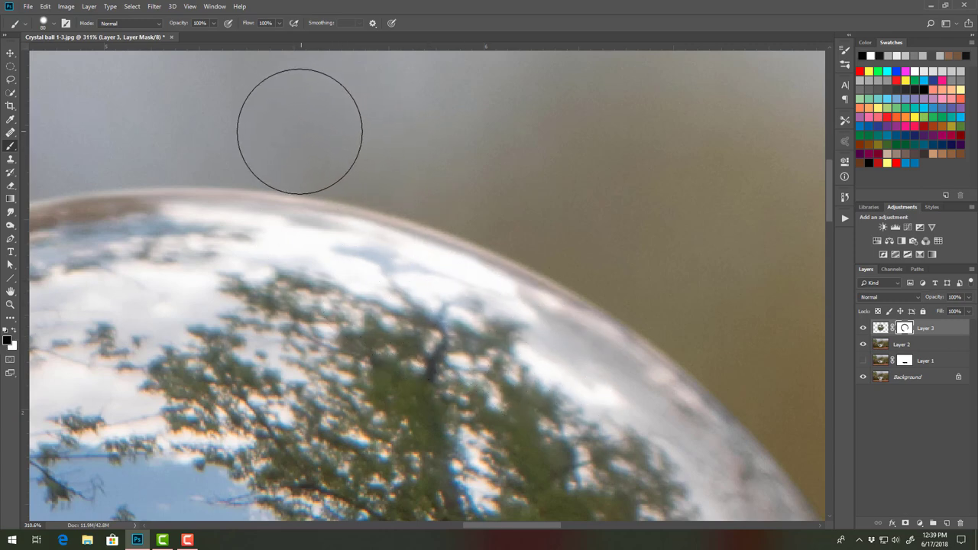
pyautogui.moveTo(544, 374)
pyautogui.mouseDown()
pyautogui.moveTo(349, 332)
pyautogui.moveTo(622, 345)
pyautogui.moveTo(561, 295)
pyautogui.mouseUp()
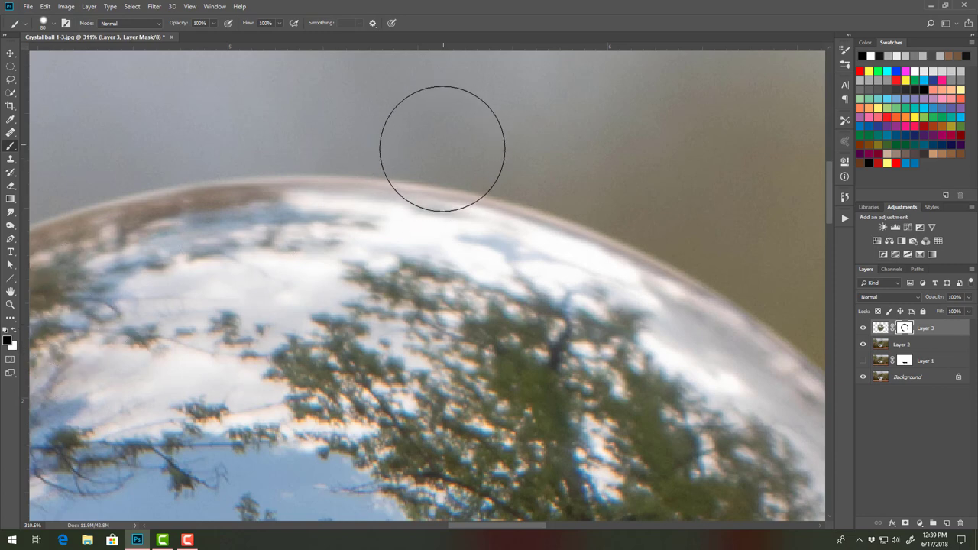
pyautogui.moveTo(428, 175); pyautogui.dragTo(452, 197)
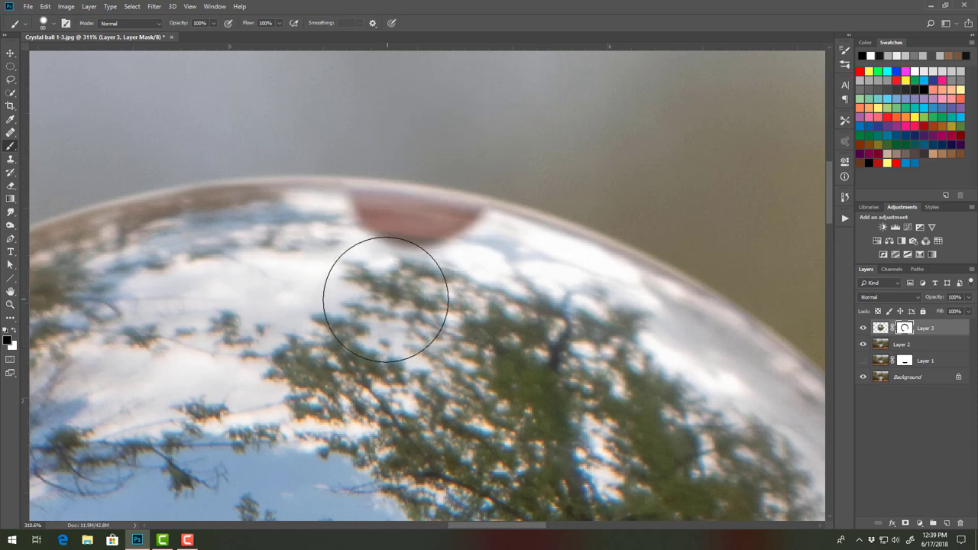
pyautogui.press('x')
pyautogui.moveTo(375, 316)
pyautogui.mouseDown()
pyautogui.moveTo(428, 244)
pyautogui.moveTo(398, 230)
pyautogui.moveTo(379, 267)
pyautogui.moveTo(343, 251)
pyautogui.moveTo(382, 258)
pyautogui.moveTo(420, 245)
pyautogui.moveTo(453, 266)
pyautogui.moveTo(474, 257)
pyautogui.moveTo(459, 245)
pyautogui.moveTo(375, 266)
pyautogui.moveTo(285, 325)
pyautogui.moveTo(428, 372)
pyautogui.moveTo(443, 299)
pyautogui.moveTo(531, 367)
pyautogui.mouseUp()
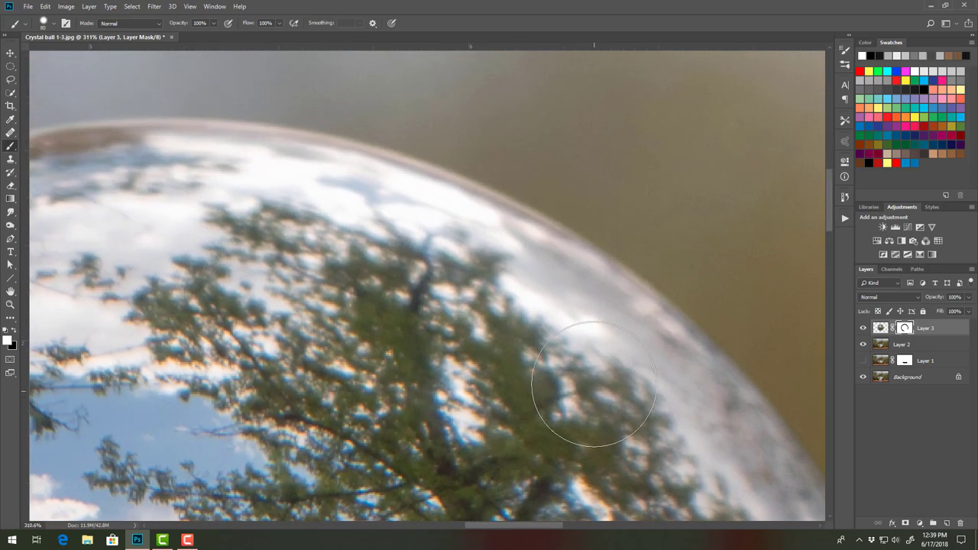
pyautogui.hotkey('ctrl', '0')
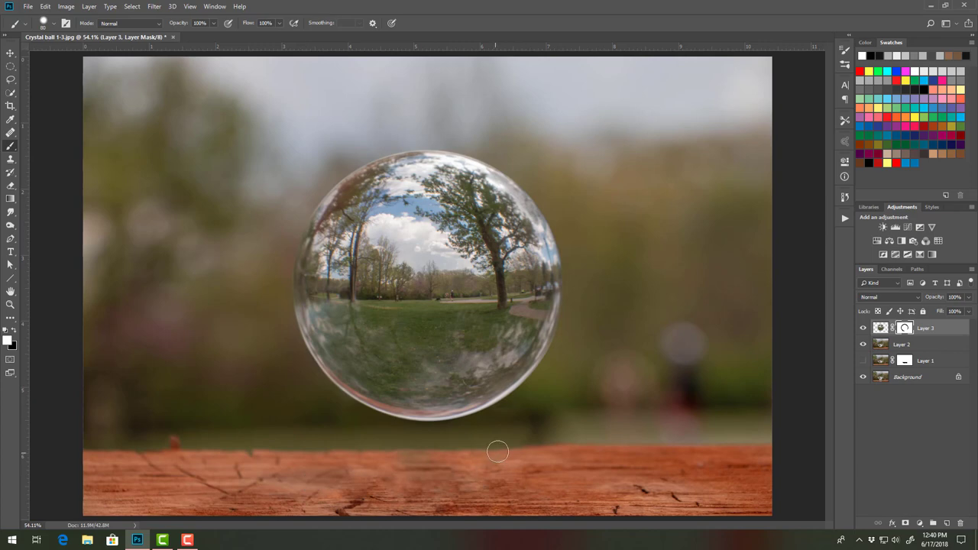
# On new Layer 4, paint a soft black shadow on the wood under the ball at 8% opacity, size 125
pyautogui.click(947, 524)
pyautogui.press('x')
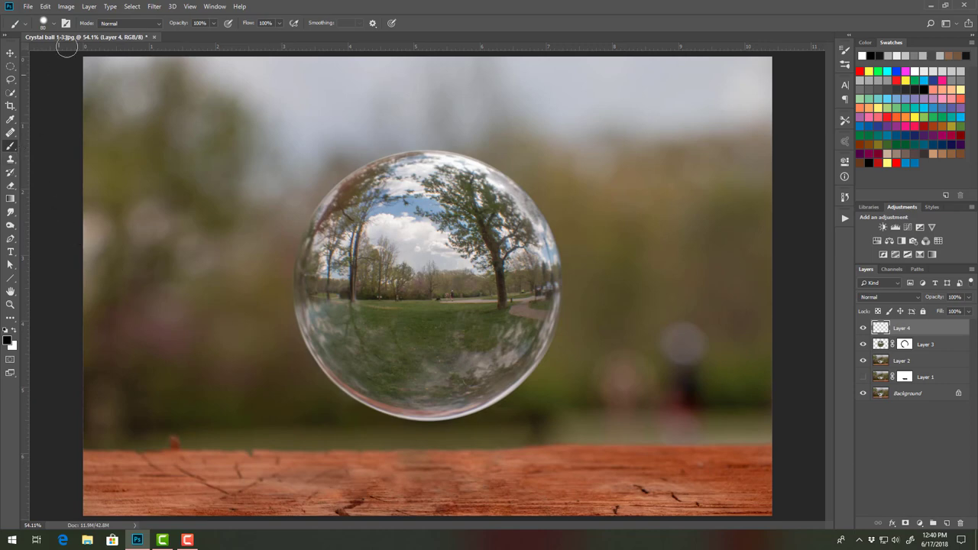
pyautogui.click(53, 23)
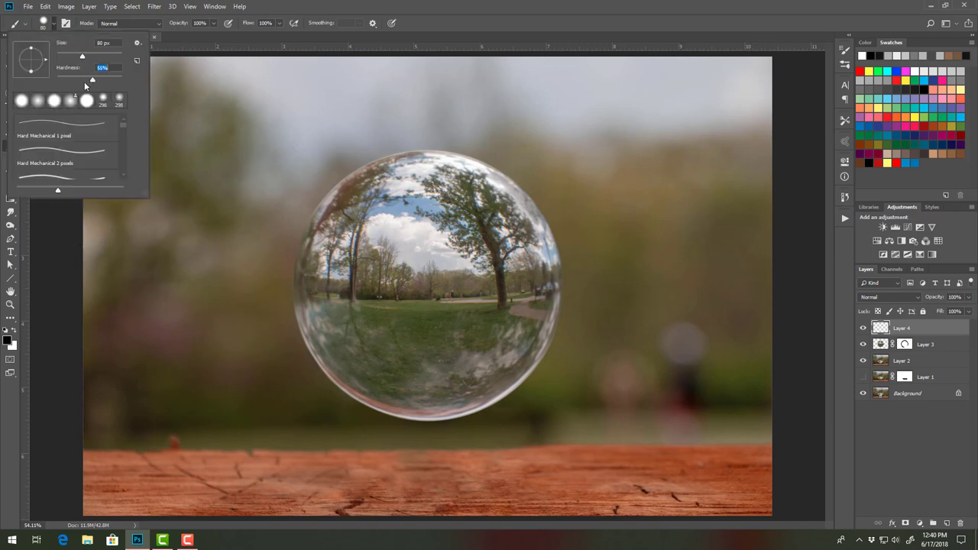
pyautogui.click(56, 26)
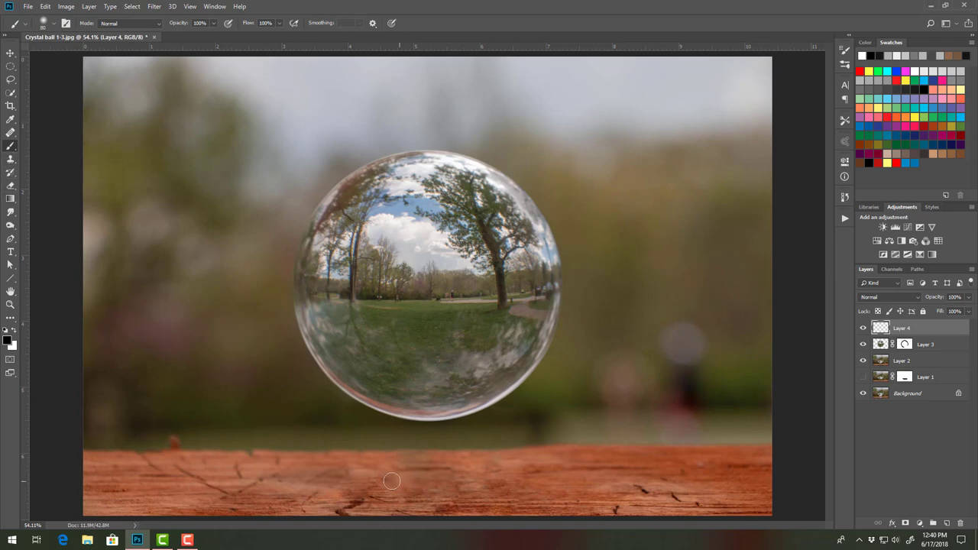
pyautogui.click(213, 22)
pyautogui.moveTo(174, 36); pyautogui.dragTo(171, 37)
pyautogui.press(']')
pyautogui.press(']')
pyautogui.press(']')
pyautogui.moveTo(429, 482)
pyautogui.mouseDown()
pyautogui.moveTo(514, 487)
pyautogui.moveTo(306, 487)
pyautogui.moveTo(509, 471)
pyautogui.moveTo(458, 481)
pyautogui.moveTo(503, 485)
pyautogui.moveTo(303, 493)
pyautogui.moveTo(469, 481)
pyautogui.moveTo(440, 476)
pyautogui.moveTo(488, 482)
pyautogui.moveTo(485, 495)
pyautogui.moveTo(439, 490)
pyautogui.moveTo(403, 470)
pyautogui.moveTo(380, 474)
pyautogui.moveTo(428, 475)
pyautogui.moveTo(379, 475)
pyautogui.moveTo(475, 465)
pyautogui.moveTo(393, 486)
pyautogui.moveTo(454, 482)
pyautogui.moveTo(386, 492)
pyautogui.moveTo(475, 490)
pyautogui.moveTo(340, 484)
pyautogui.moveTo(499, 493)
pyautogui.mouseUp()
# Replace the old shadow layer with a new Multiply layer and pick a dark navy colour
pyautogui.click(920, 297)
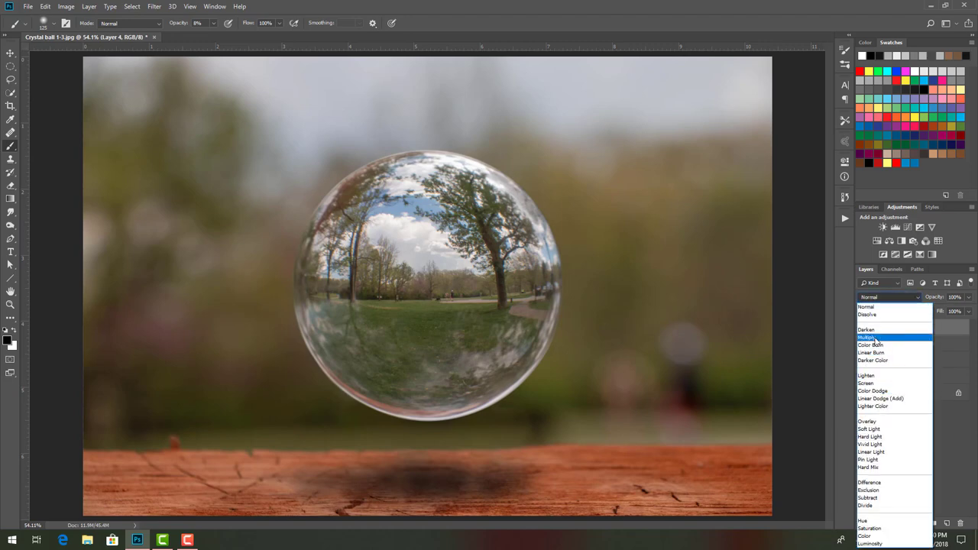
pyautogui.click(874, 339)
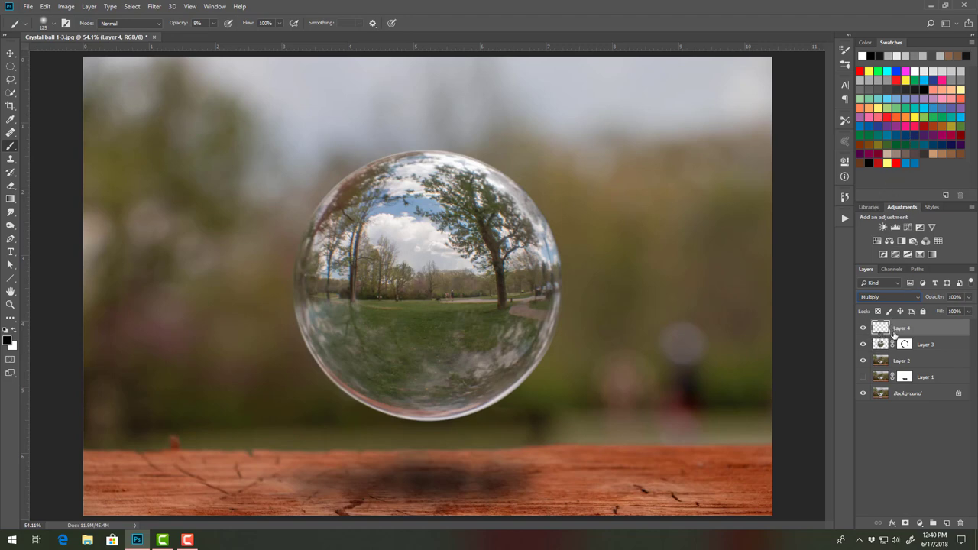
pyautogui.moveTo(943, 332); pyautogui.dragTo(961, 524)
pyautogui.click(947, 523)
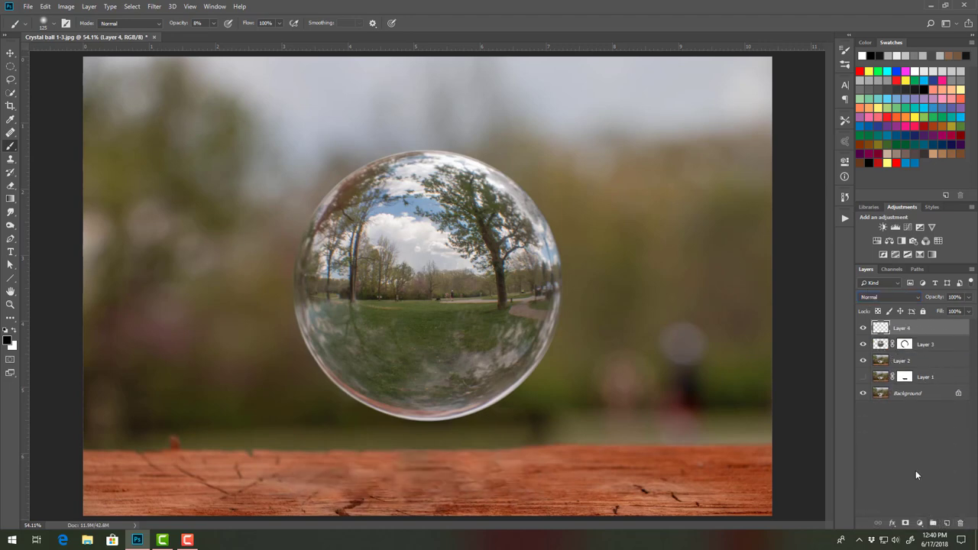
pyautogui.click(920, 133)
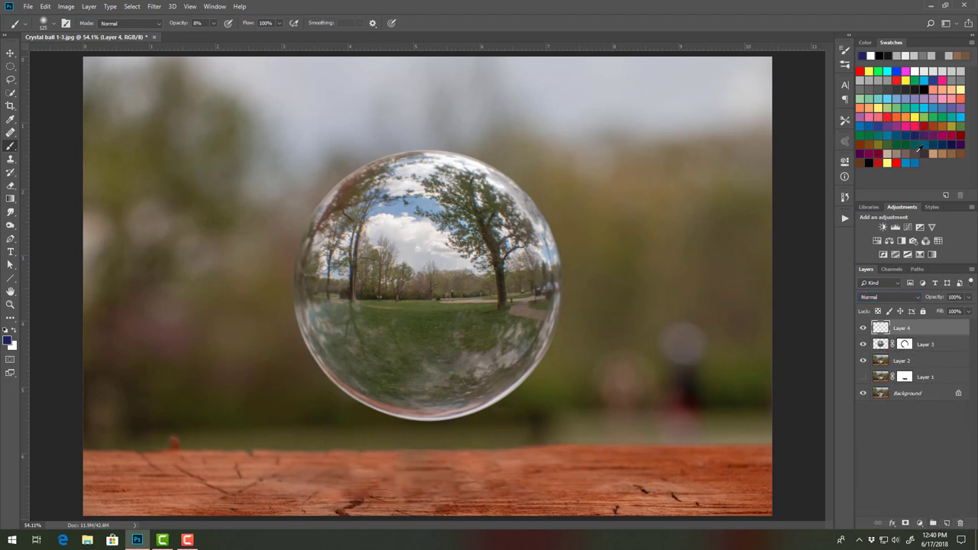
pyautogui.click(895, 297)
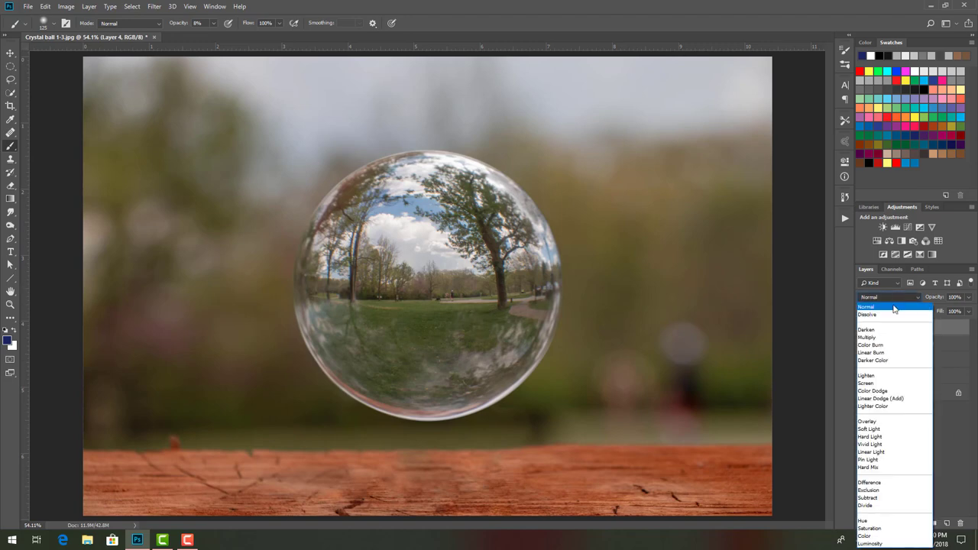
pyautogui.click(883, 332)
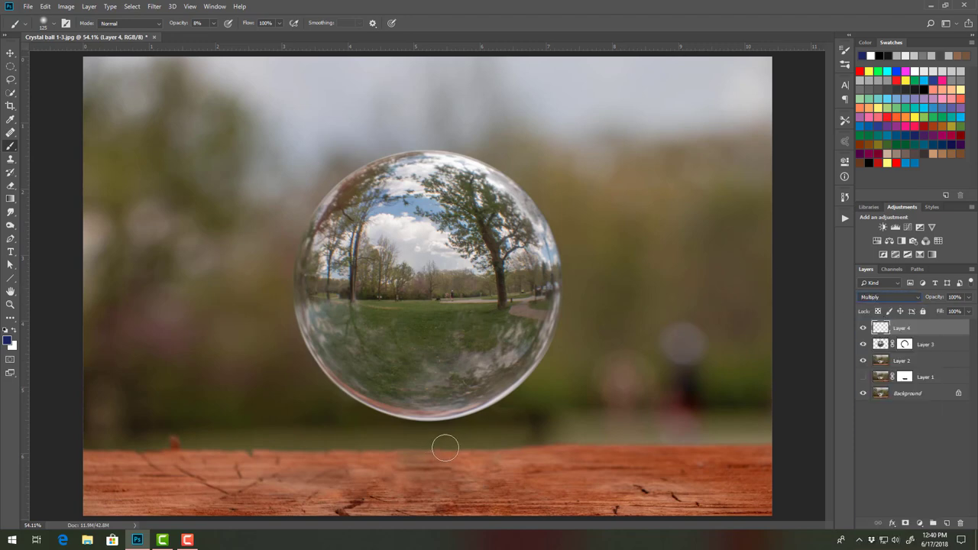
# Paint the soft navy shadow on the wood below the ball and set the layer to 68% opacity
pyautogui.moveTo(440, 458)
pyautogui.mouseDown()
pyautogui.moveTo(405, 473)
pyautogui.moveTo(409, 484)
pyautogui.moveTo(469, 472)
pyautogui.moveTo(419, 480)
pyautogui.mouseUp()
pyautogui.moveTo(348, 479)
pyautogui.mouseDown()
pyautogui.moveTo(491, 476)
pyautogui.moveTo(320, 493)
pyautogui.moveTo(527, 474)
pyautogui.moveTo(376, 486)
pyautogui.moveTo(435, 498)
pyautogui.moveTo(371, 496)
pyautogui.moveTo(500, 482)
pyautogui.moveTo(345, 489)
pyautogui.moveTo(481, 482)
pyautogui.moveTo(567, 455)
pyautogui.mouseUp()
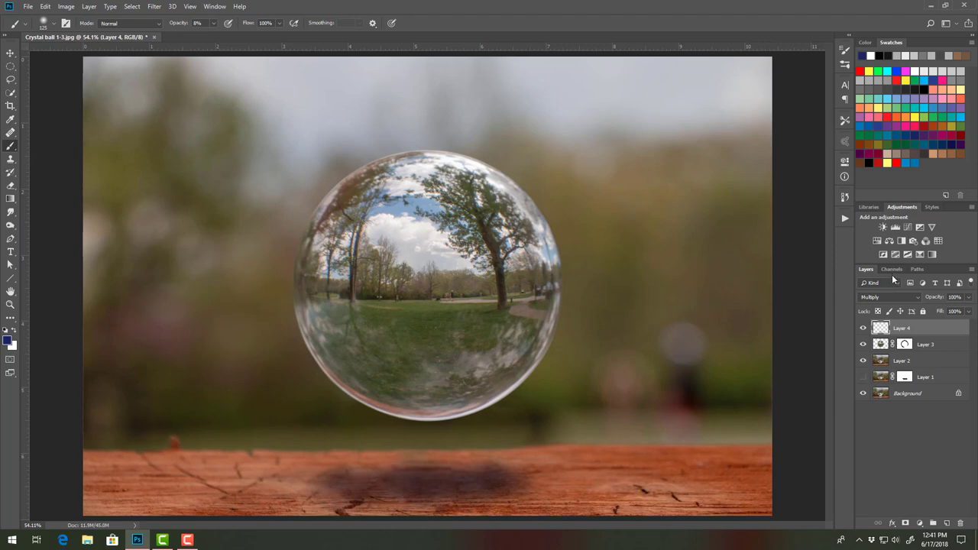
pyautogui.click(969, 300)
pyautogui.moveTo(970, 312); pyautogui.dragTo(954, 314)
# Set Layer 4's Blend If Underlying Layer sliders, splitting the white handle, to 91/228
pyautogui.doubleClick(948, 329)
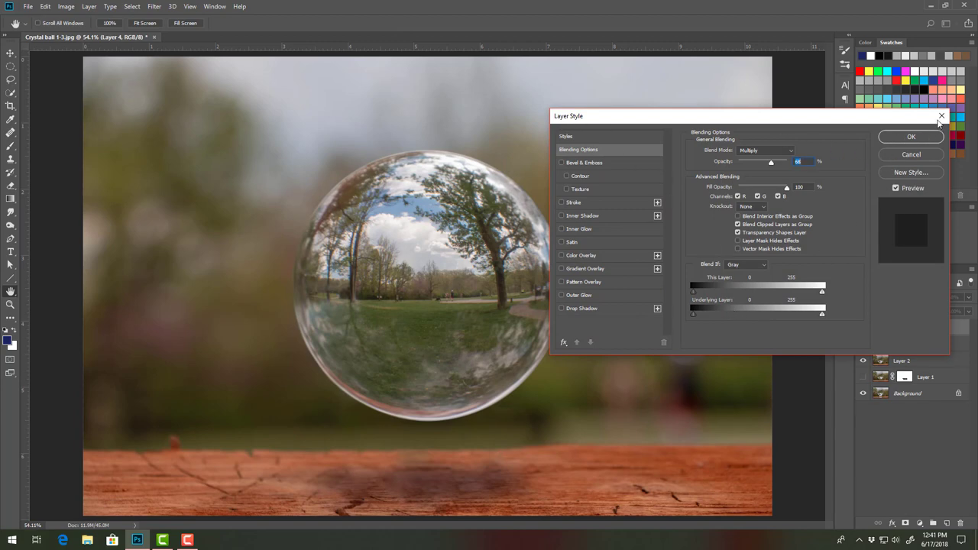
pyautogui.click(941, 117)
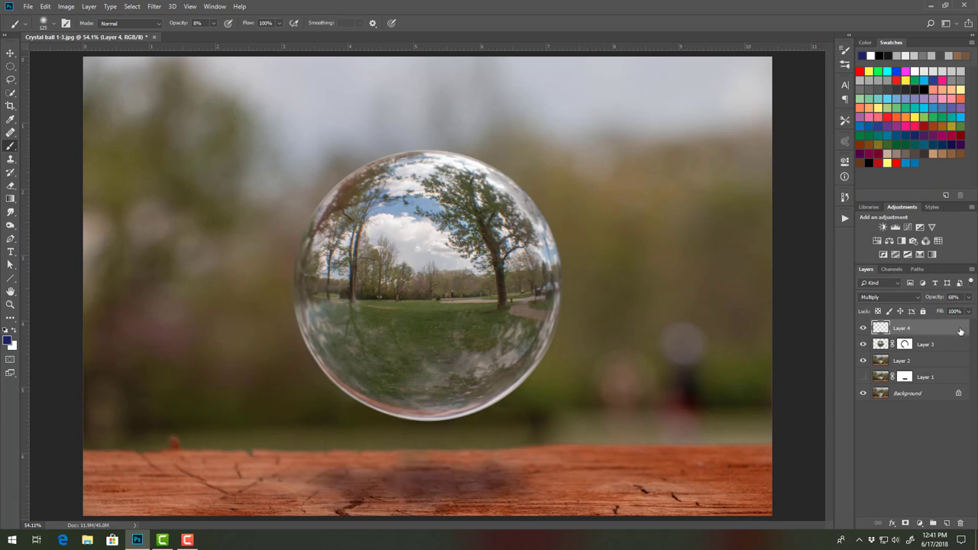
pyautogui.click(89, 7)
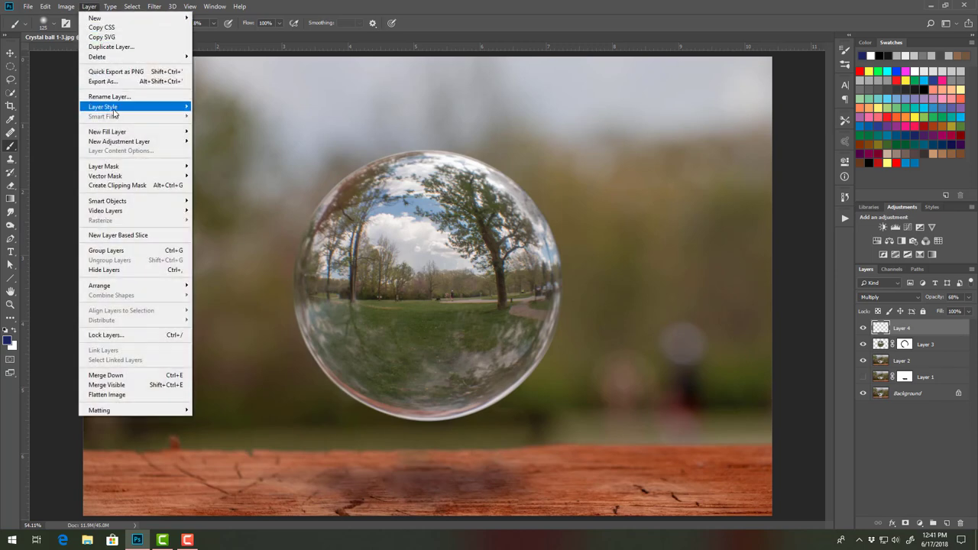
pyautogui.moveTo(116, 113)
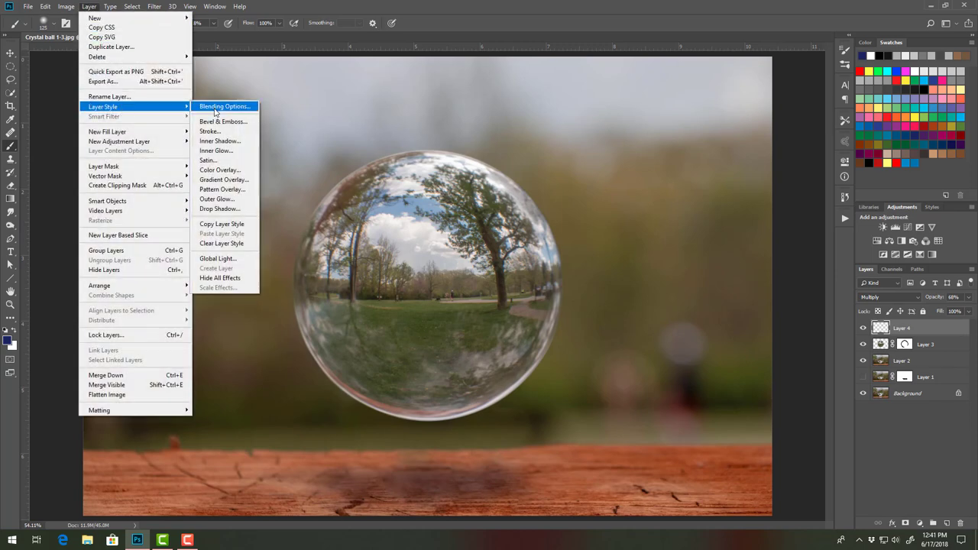
pyautogui.click(219, 109)
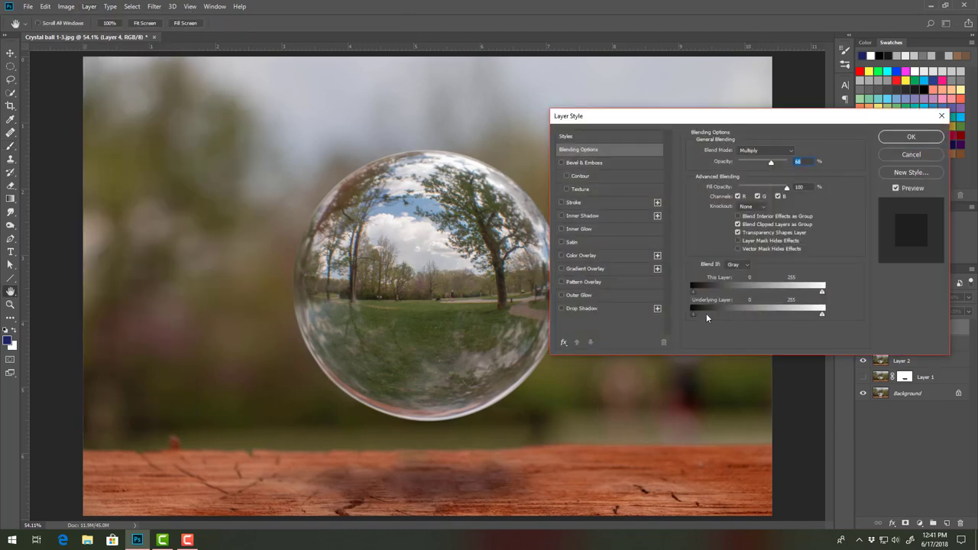
pyautogui.moveTo(714, 314)
pyautogui.mouseDown()
pyautogui.moveTo(746, 315)
pyautogui.moveTo(714, 318)
pyautogui.mouseUp()
pyautogui.moveTo(732, 318); pyautogui.dragTo(691, 314)
pyautogui.moveTo(822, 316); pyautogui.dragTo(747, 326)
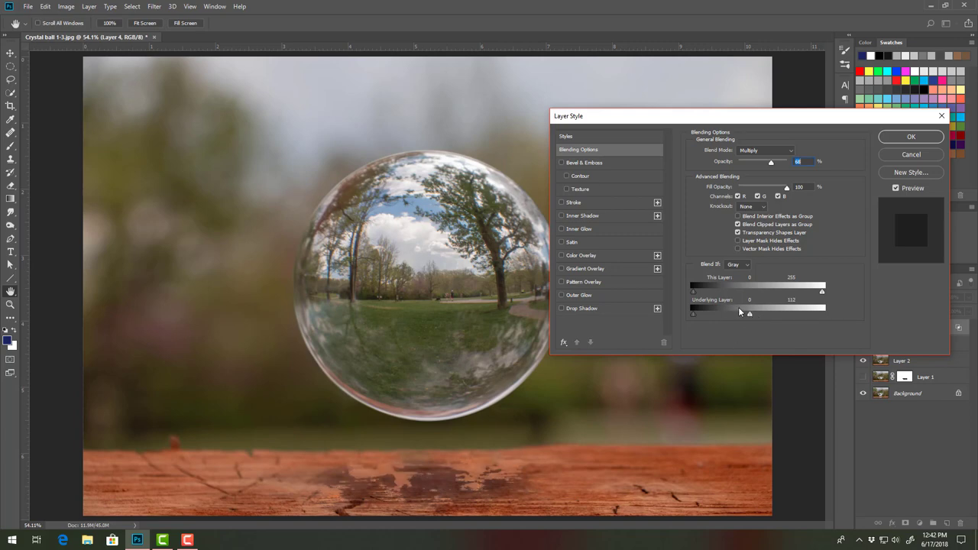
pyautogui.press('alt')
pyautogui.moveTo(750, 315); pyautogui.dragTo(771, 321)
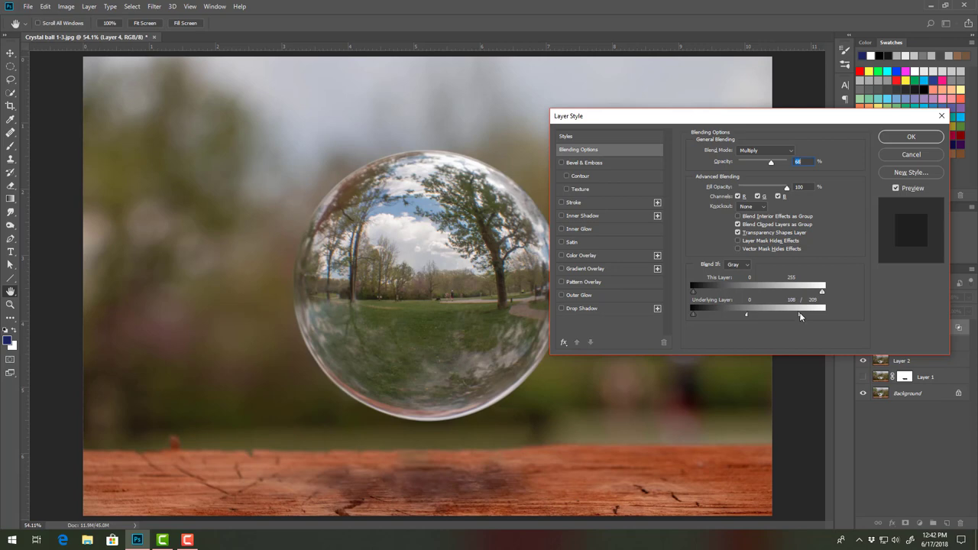
pyautogui.moveTo(746, 319); pyautogui.dragTo(740, 316)
pyautogui.click(911, 138)
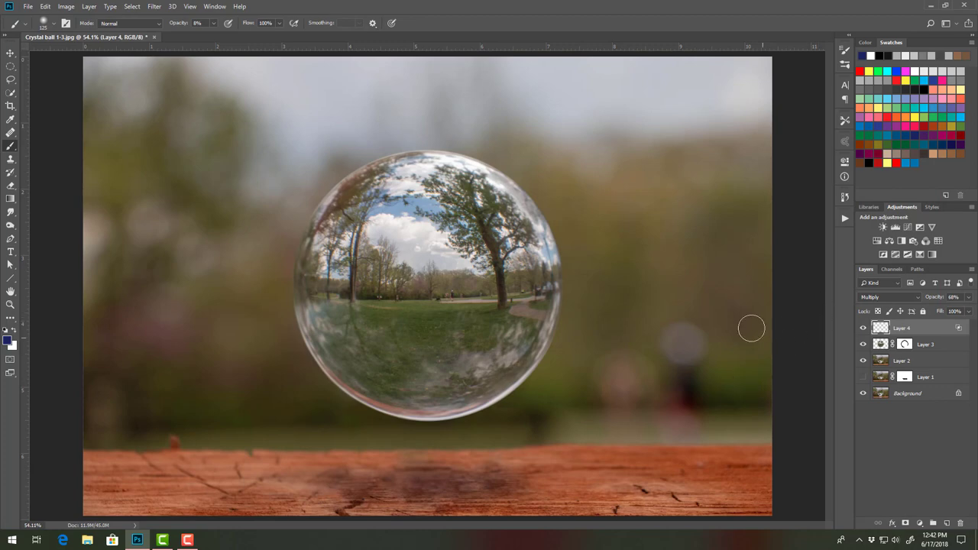
# Reset colours to black and white and brush extra shadow leftward across the tabletop under the ball
pyautogui.click(6, 330)
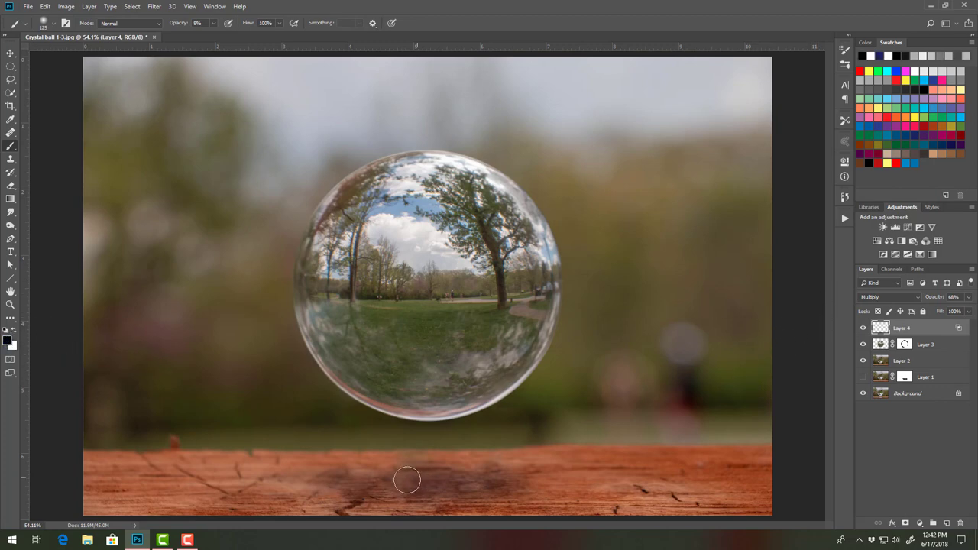
pyautogui.moveTo(438, 483)
pyautogui.mouseDown()
pyautogui.moveTo(484, 487)
pyautogui.moveTo(375, 491)
pyautogui.moveTo(456, 480)
pyautogui.moveTo(459, 493)
pyautogui.moveTo(427, 481)
pyautogui.moveTo(334, 480)
pyautogui.moveTo(432, 469)
pyautogui.moveTo(513, 479)
pyautogui.moveTo(371, 485)
pyautogui.mouseUp()
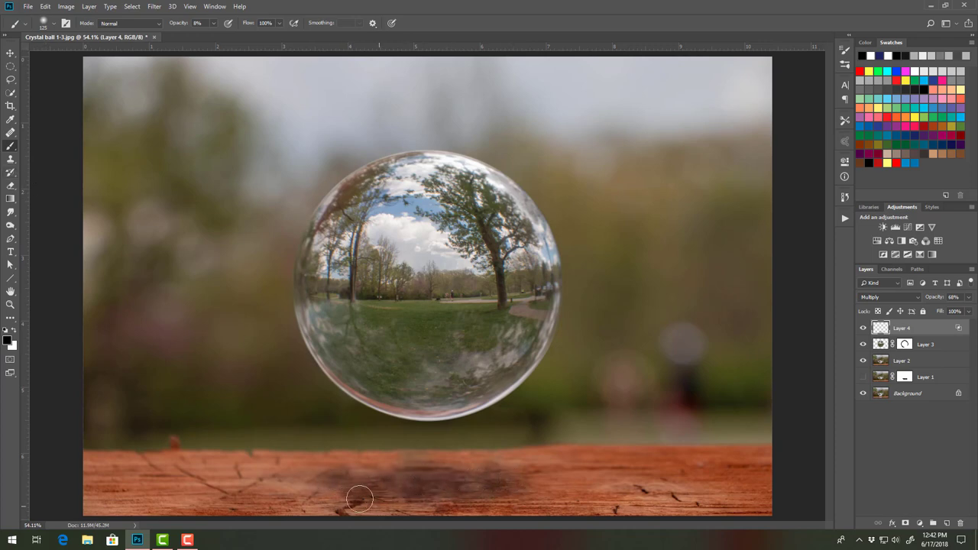
pyautogui.moveTo(145, 415)
pyautogui.mouseDown()
pyautogui.moveTo(454, 498)
pyautogui.moveTo(428, 485)
pyautogui.moveTo(334, 487)
pyautogui.moveTo(510, 486)
pyautogui.moveTo(391, 475)
pyautogui.moveTo(296, 486)
pyautogui.moveTo(536, 480)
pyautogui.moveTo(528, 493)
pyautogui.moveTo(556, 495)
pyautogui.mouseUp()
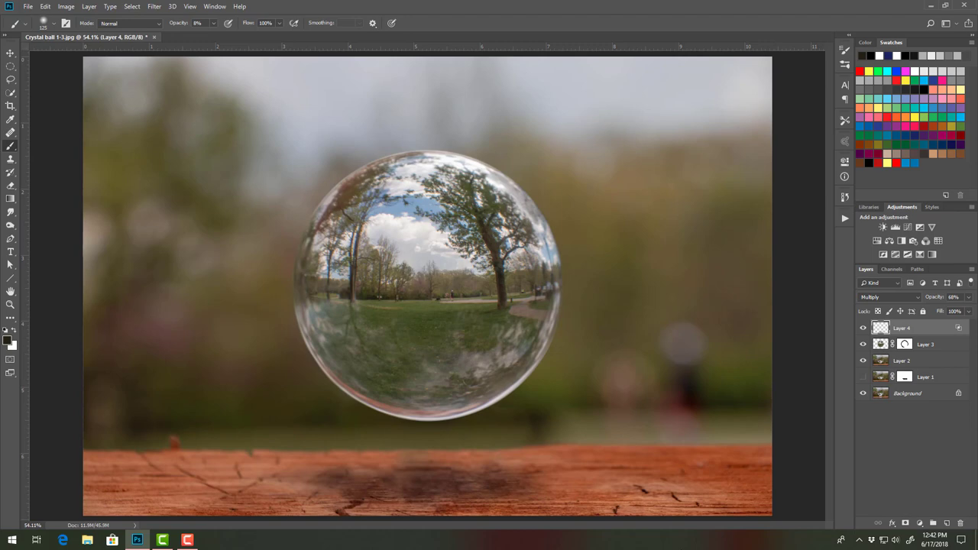
# Zoom onto the ball's top edge, add new Layer 5, and shrink the brush to a very small size
pyautogui.click(10, 304)
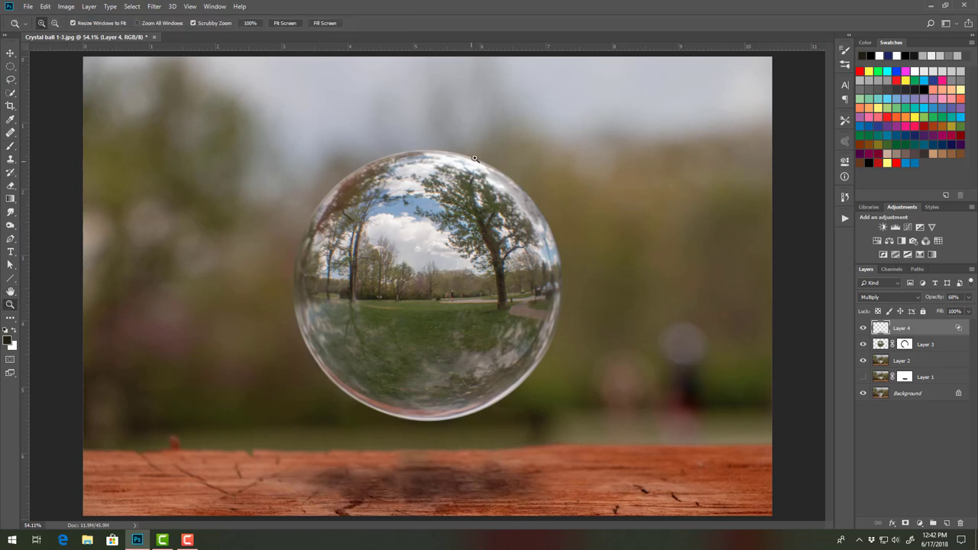
pyautogui.moveTo(476, 159); pyautogui.dragTo(503, 167)
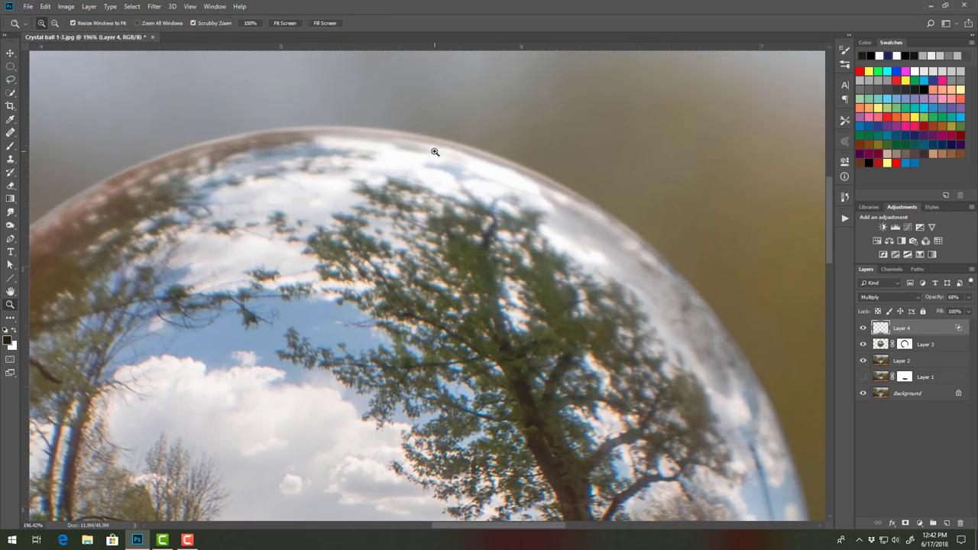
pyautogui.click(948, 525)
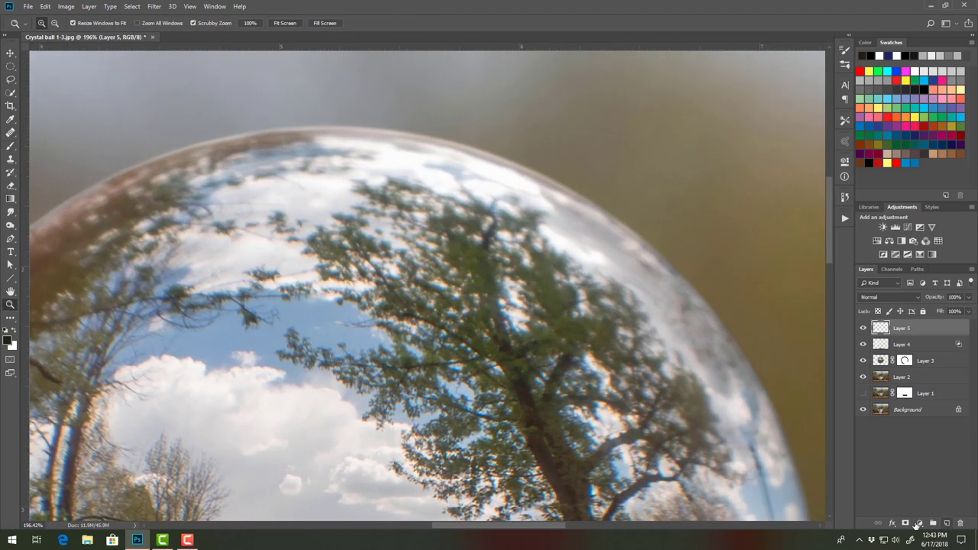
pyautogui.click(10, 146)
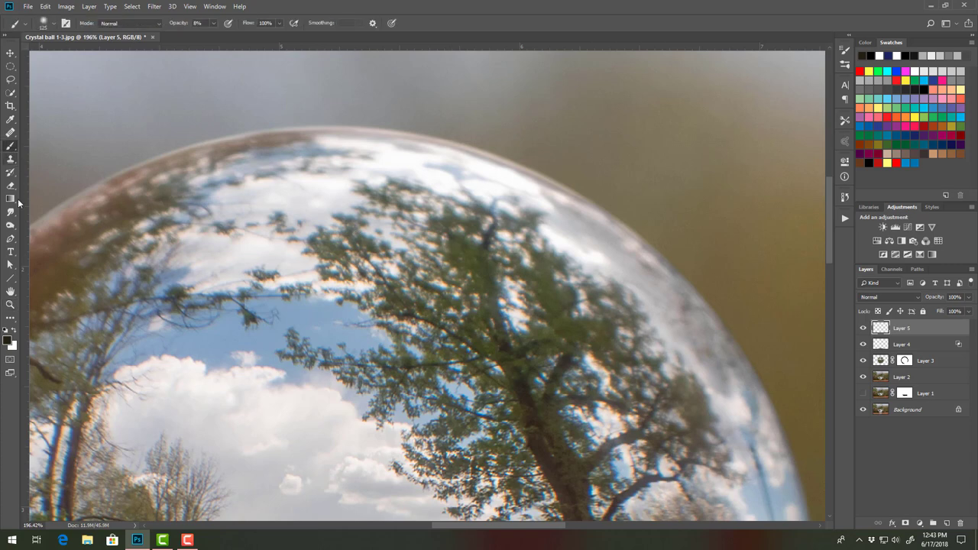
pyautogui.press('[')
pyautogui.press('[')
pyautogui.press('[')
pyautogui.press('[')
pyautogui.press('[')
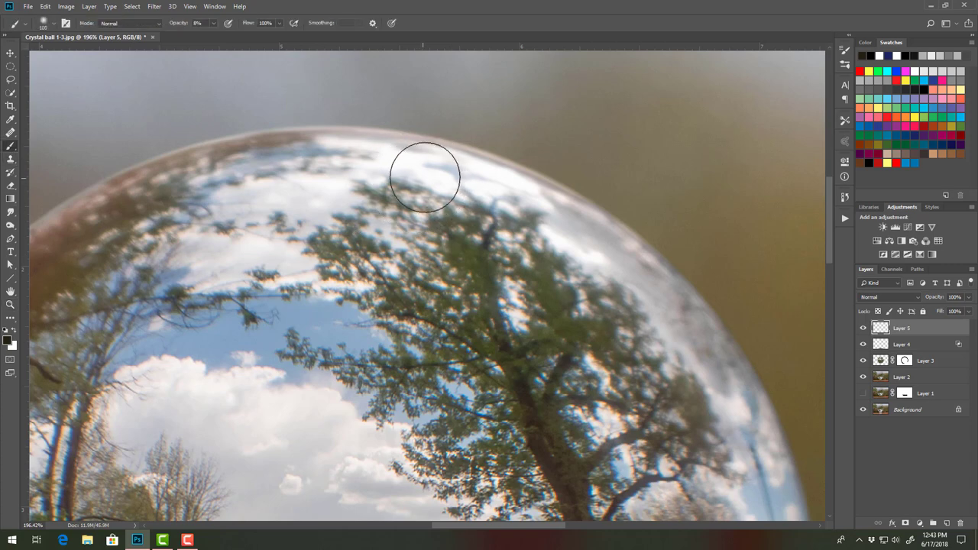
pyautogui.press('[')
pyautogui.press('[')
# Sample a light colour from the ball's edge and paint a soft 20% opacity highlight along its top
pyautogui.keyDown('alt'); pyautogui.click(501, 174); pyautogui.keyUp('alt')
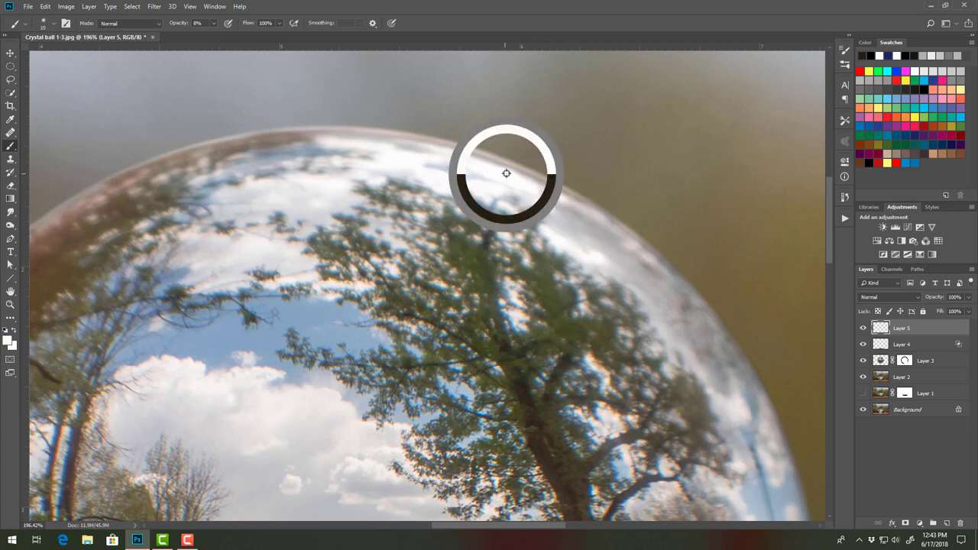
pyautogui.click(55, 25)
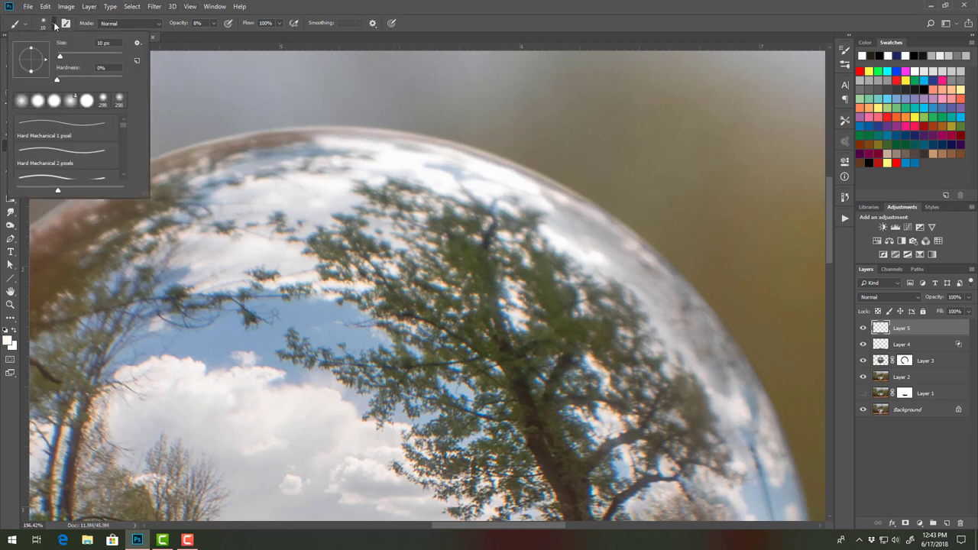
pyautogui.click(196, 21)
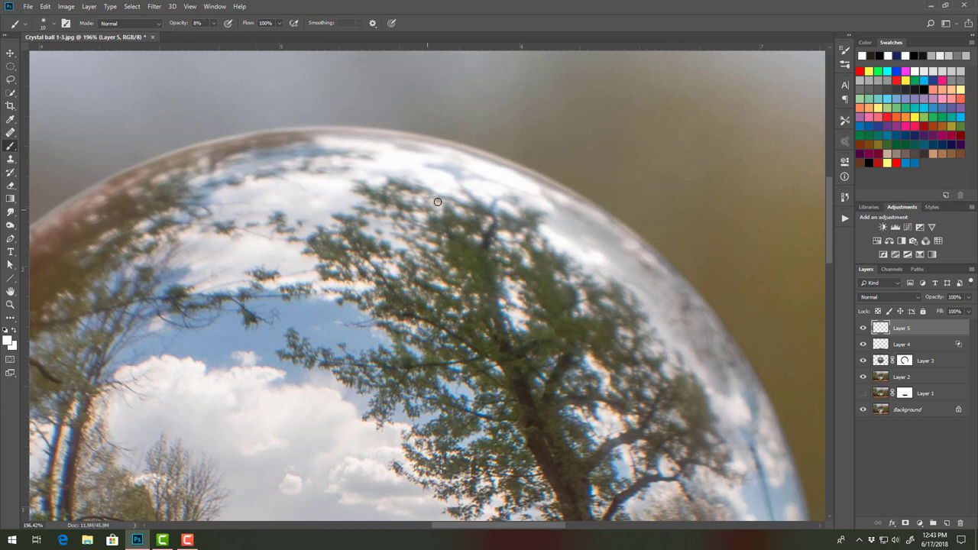
pyautogui.press('2')
pyautogui.moveTo(472, 159); pyautogui.dragTo(573, 201)
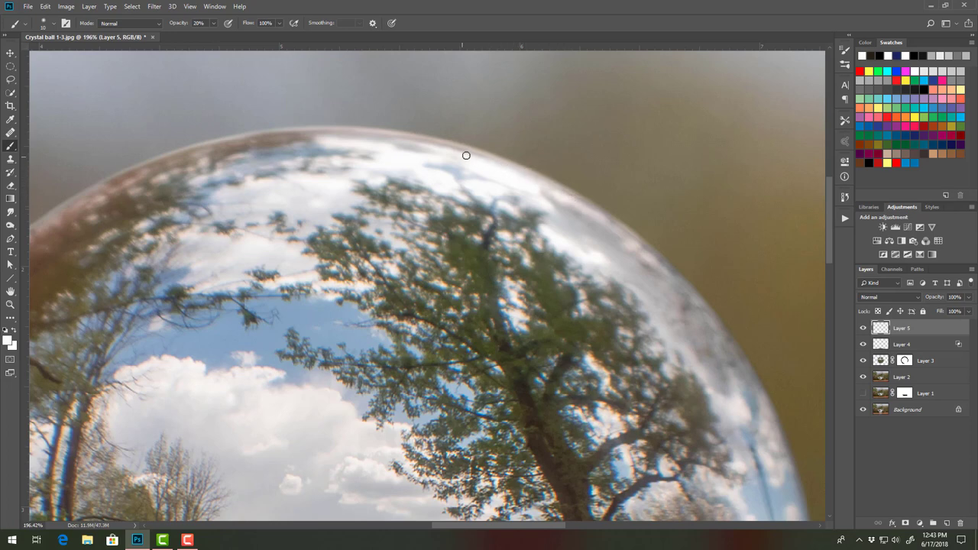
pyautogui.moveTo(464, 155)
pyautogui.mouseDown()
pyautogui.moveTo(330, 131)
pyautogui.moveTo(409, 138)
pyautogui.moveTo(531, 173)
pyautogui.moveTo(608, 215)
pyautogui.moveTo(592, 206)
pyautogui.moveTo(702, 298)
pyautogui.moveTo(663, 271)
pyautogui.moveTo(588, 246)
pyautogui.mouseUp()
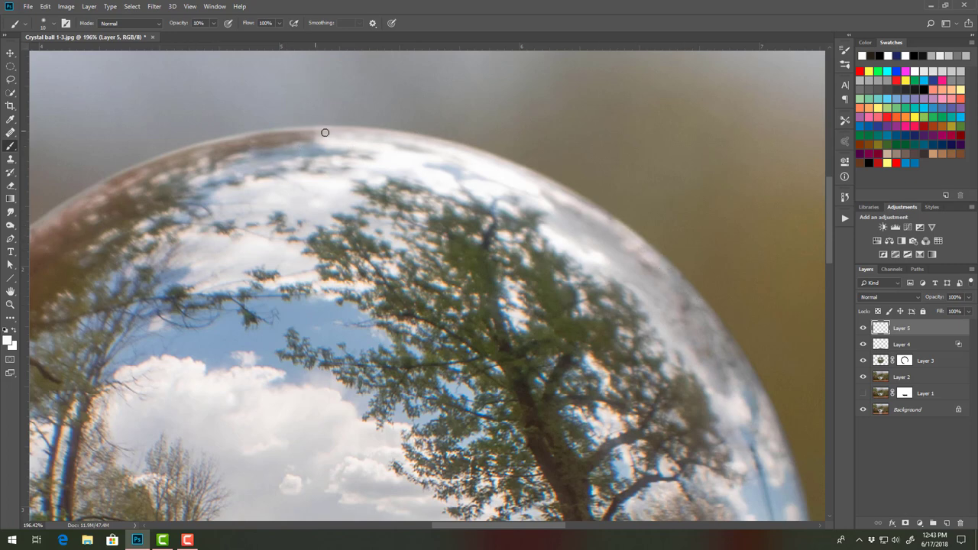
pyautogui.moveTo(325, 132)
pyautogui.mouseDown()
pyautogui.moveTo(233, 147)
pyautogui.moveTo(254, 136)
pyautogui.moveTo(140, 164)
pyautogui.moveTo(178, 159)
pyautogui.moveTo(71, 205)
pyautogui.moveTo(173, 163)
pyautogui.mouseUp()
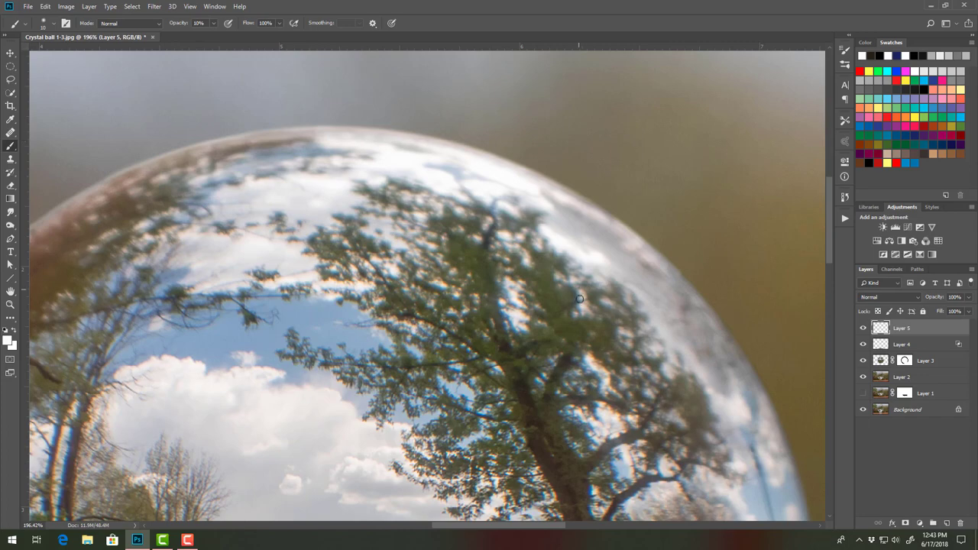
# Fit the whole crystal ball image on screen with Ctrl+0, at 54.1% zoom
pyautogui.hotkey('ctrl', '0')
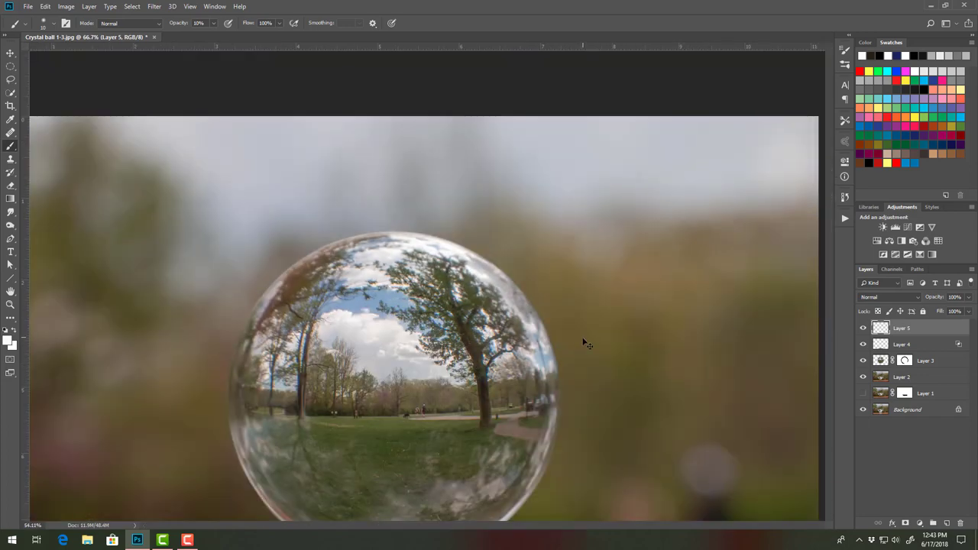